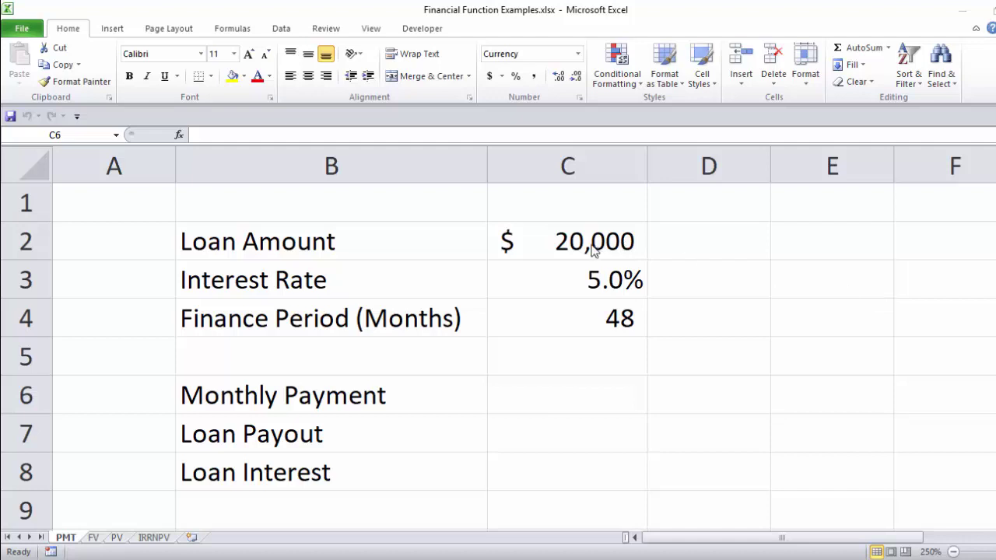
Calculate the monthly payment in C6 with =PMT(C3/12,C4,C2), using the monthly rate, finance period and loan amount
{"action": "left_click", "coordinate": [531, 400]}
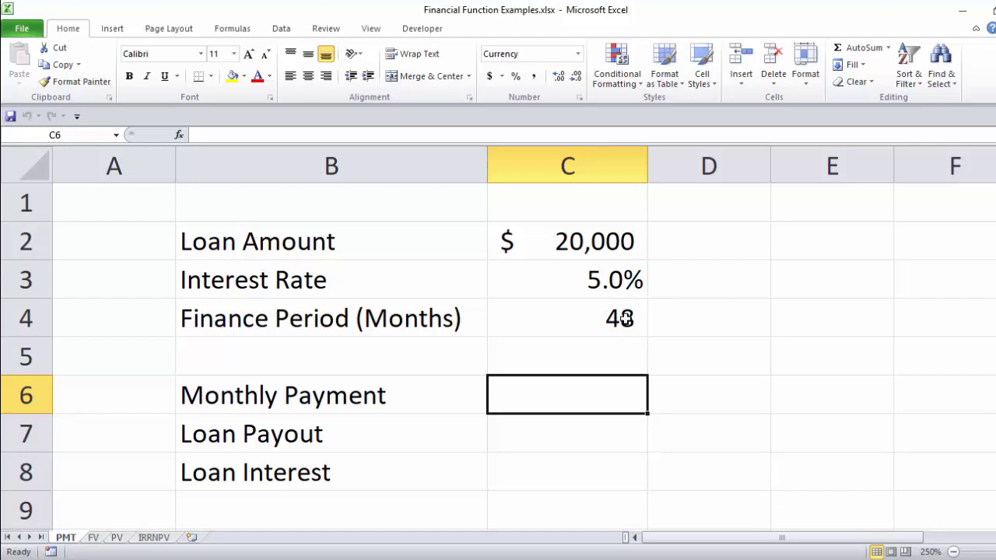
{"action": "key", "text": "F2"}
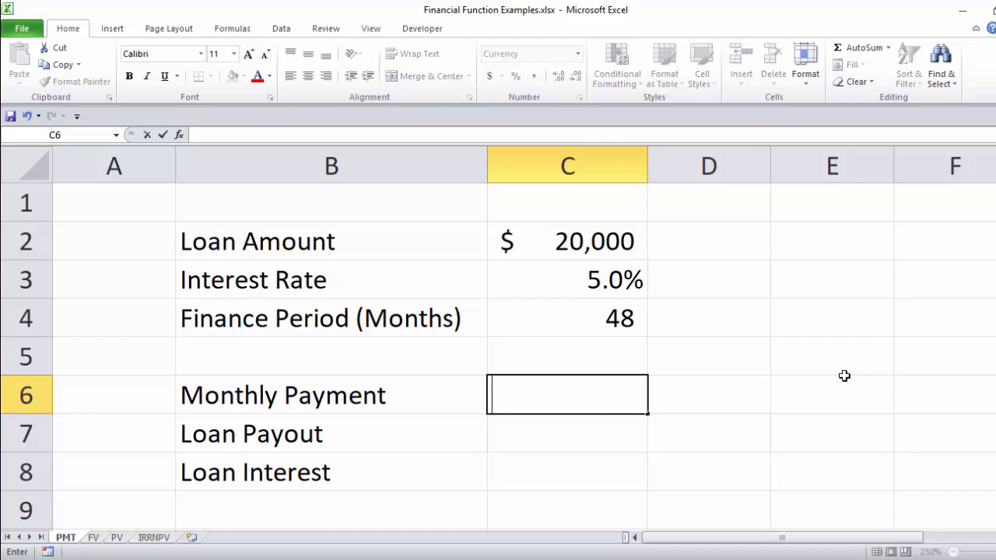
{"action": "type", "text": "="}
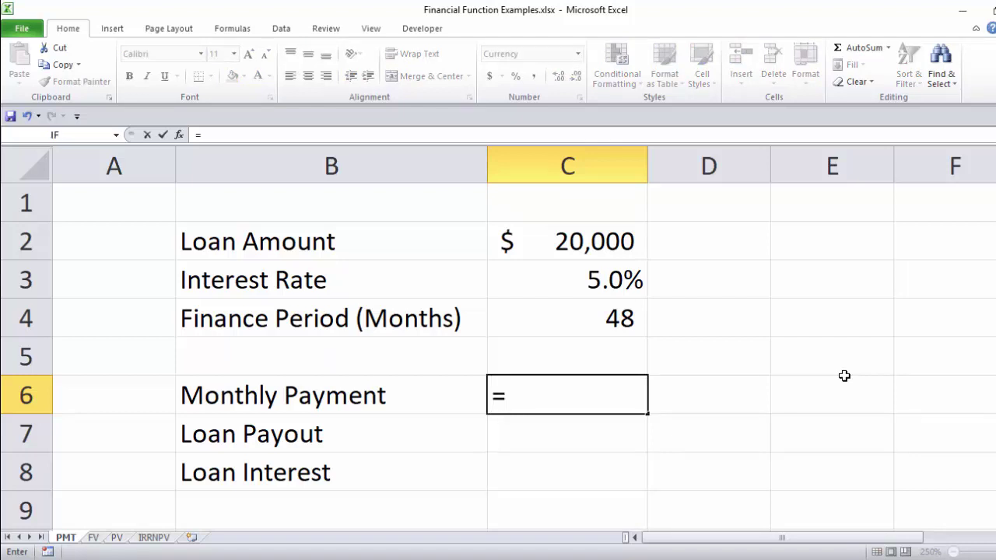
{"action": "type", "text": "pm"}
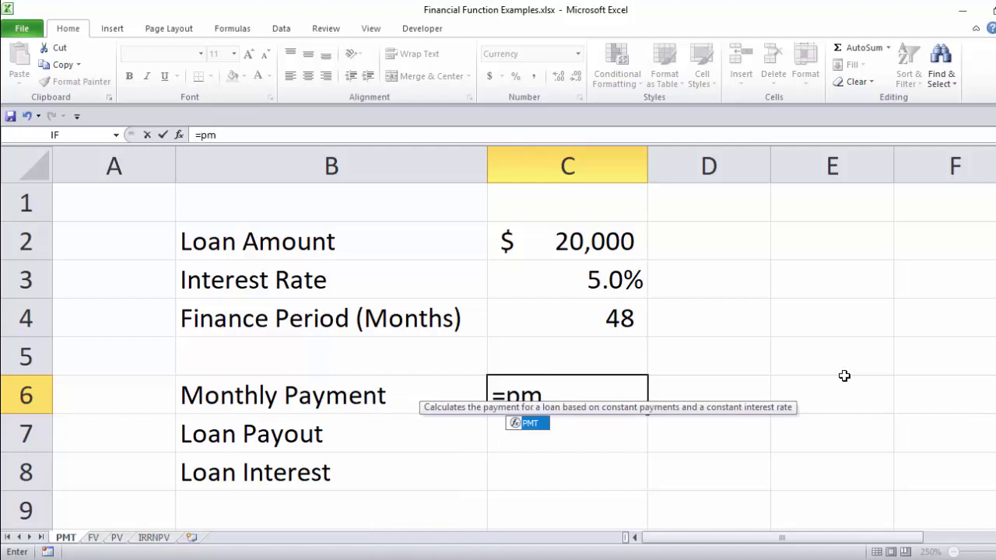
{"action": "type", "text": "t("}
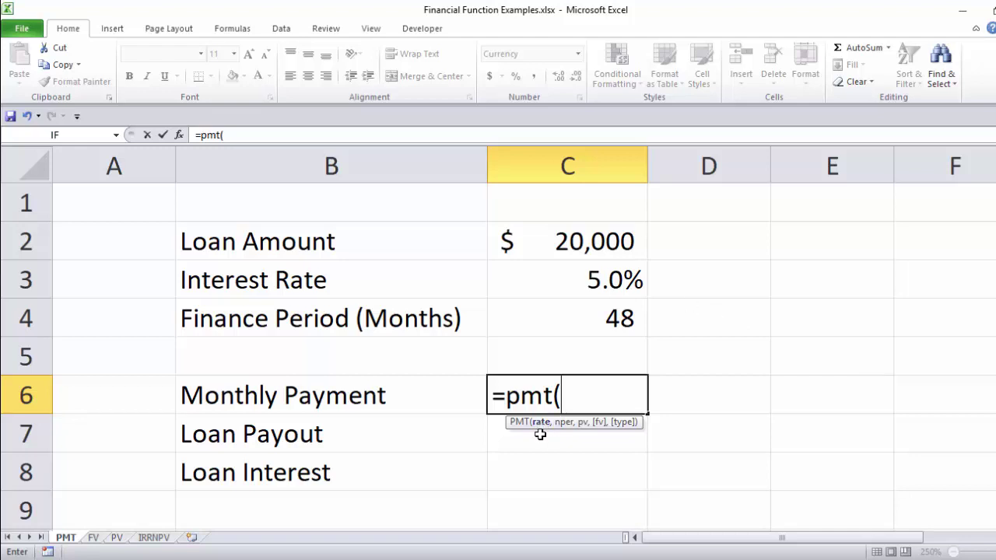
{"action": "left_click", "coordinate": [590, 284]}
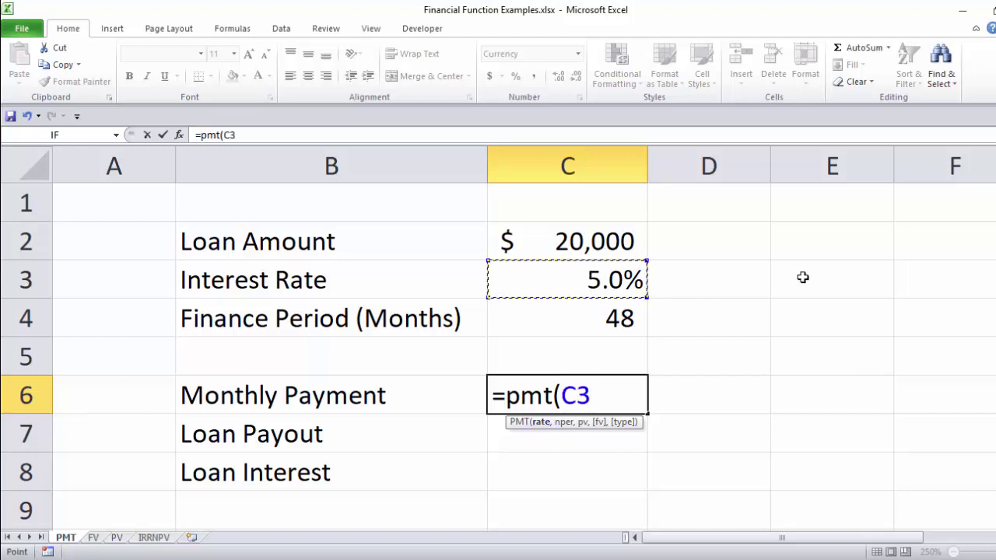
{"action": "type", "text": "/12"}
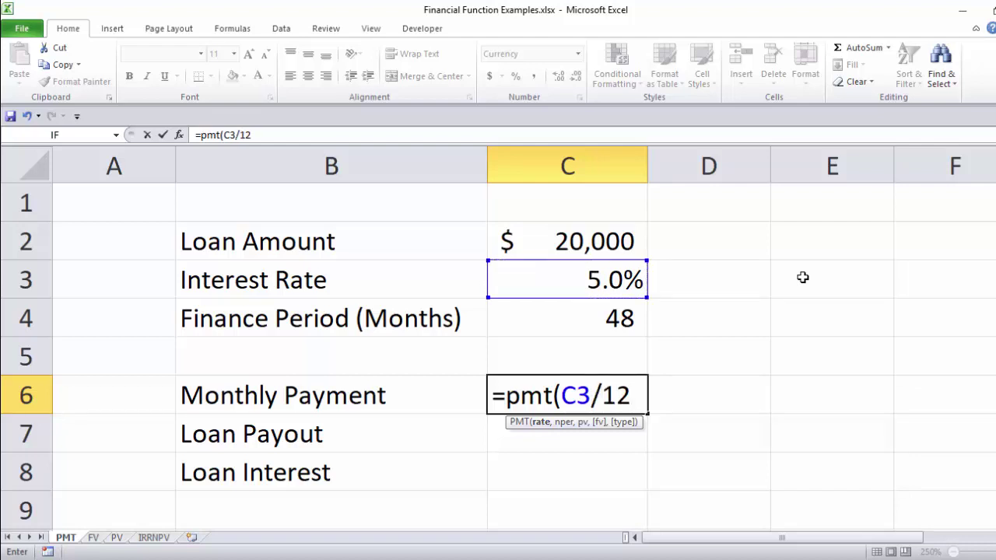
{"action": "type", "text": ","}
{"action": "left_click", "coordinate": [609, 320]}
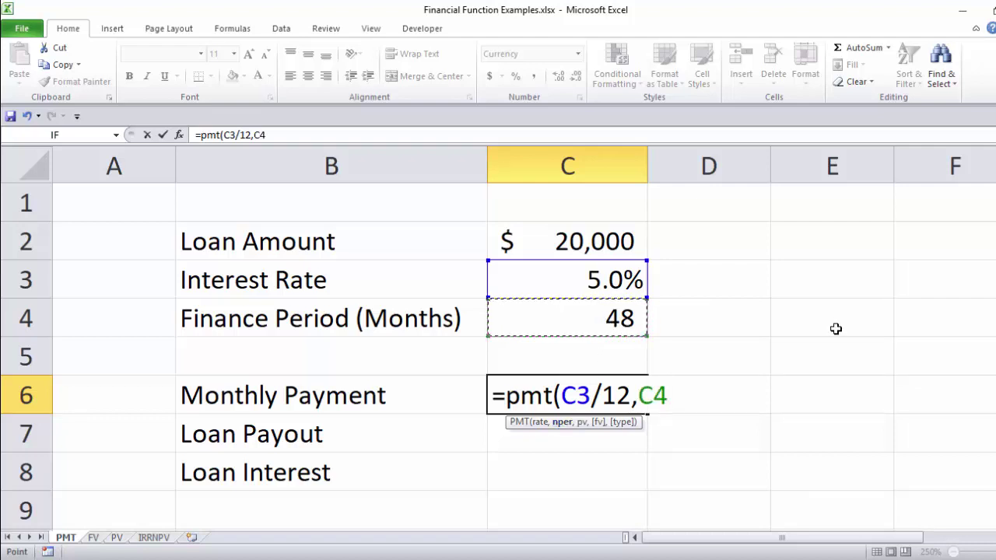
{"action": "type", "text": ","}
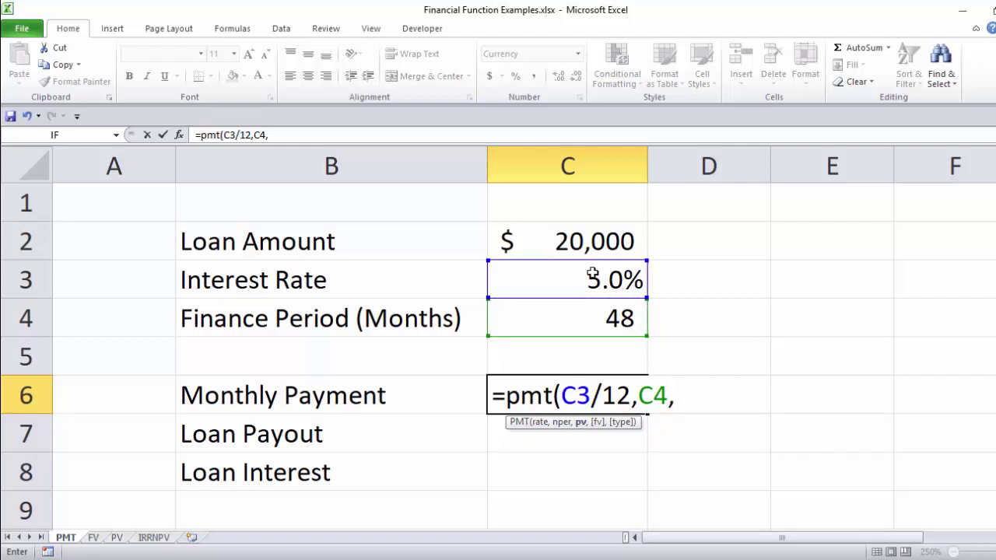
{"action": "left_click", "coordinate": [582, 244]}
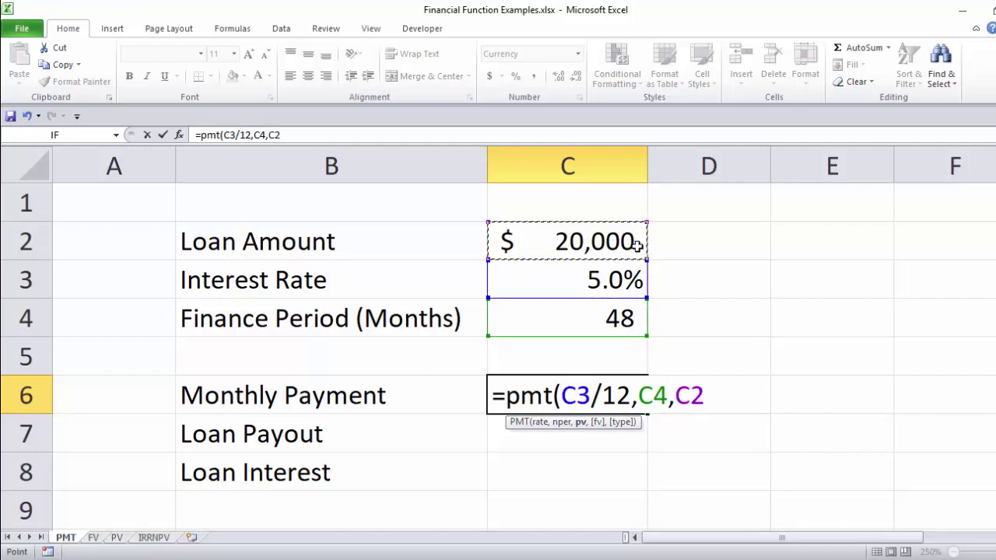
{"action": "type", "text": ")"}
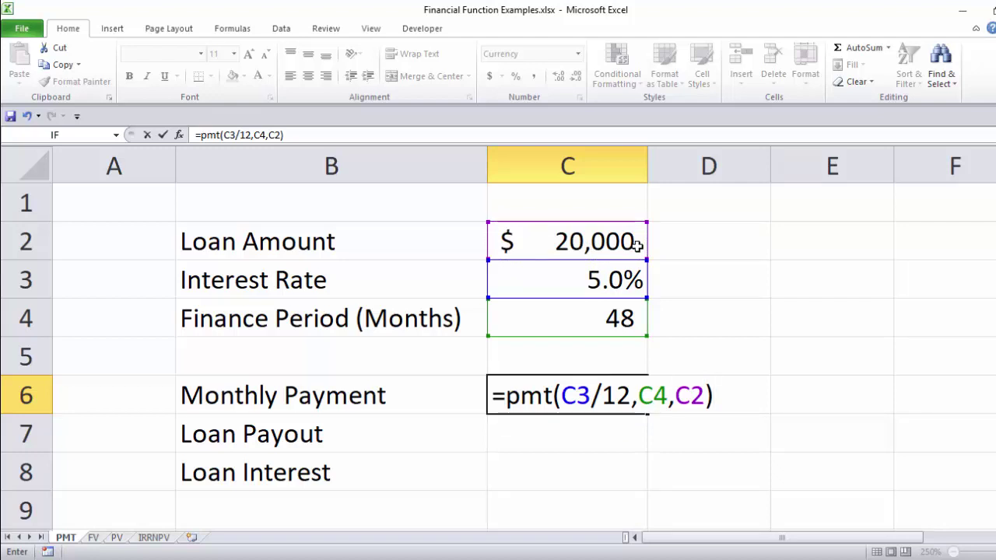
{"action": "key", "text": "Return"}
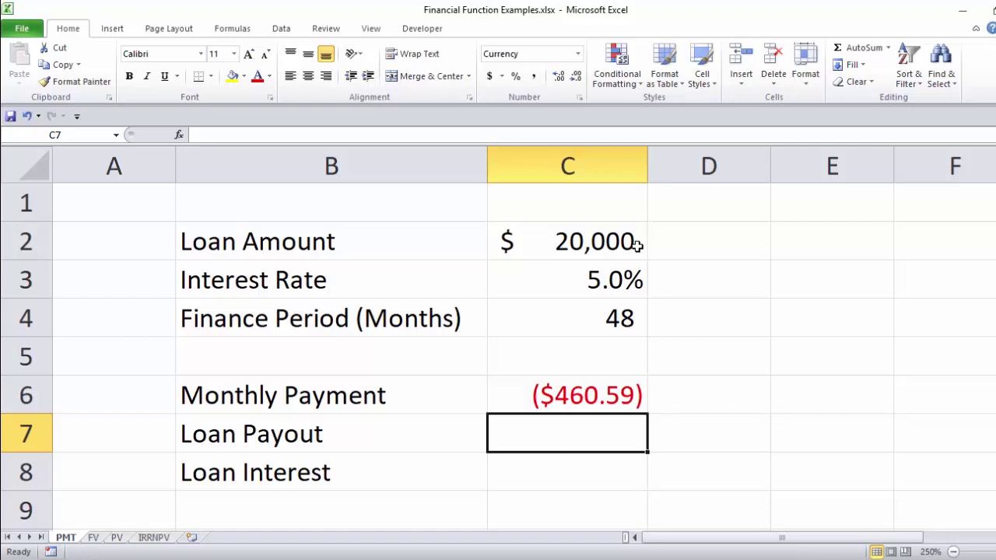
Try flipping the sign of the monthly payment by changing the loan amount in C2 to -20000
{"action": "left_click", "coordinate": [569, 238]}
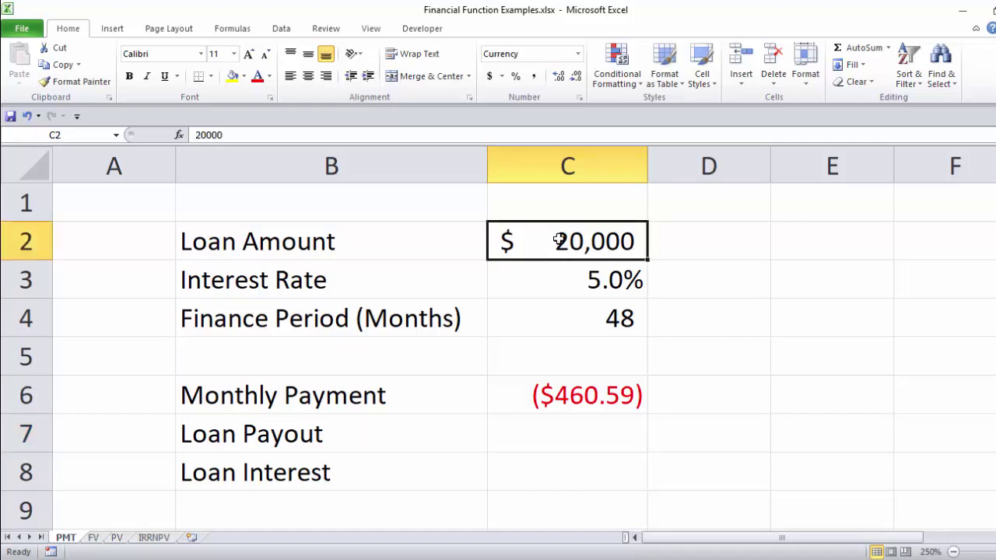
{"action": "double_click", "coordinate": [566, 241]}
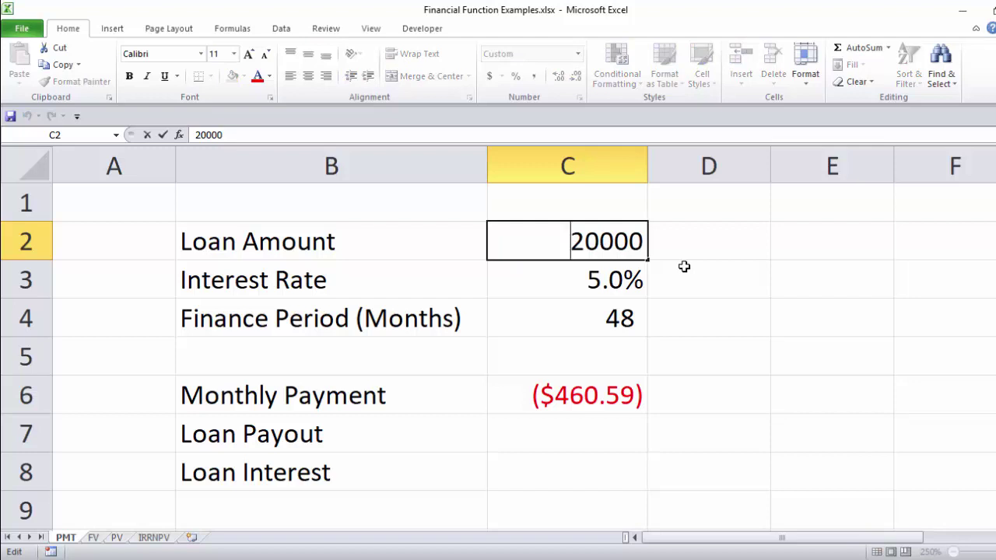
{"action": "type", "text": "-"}
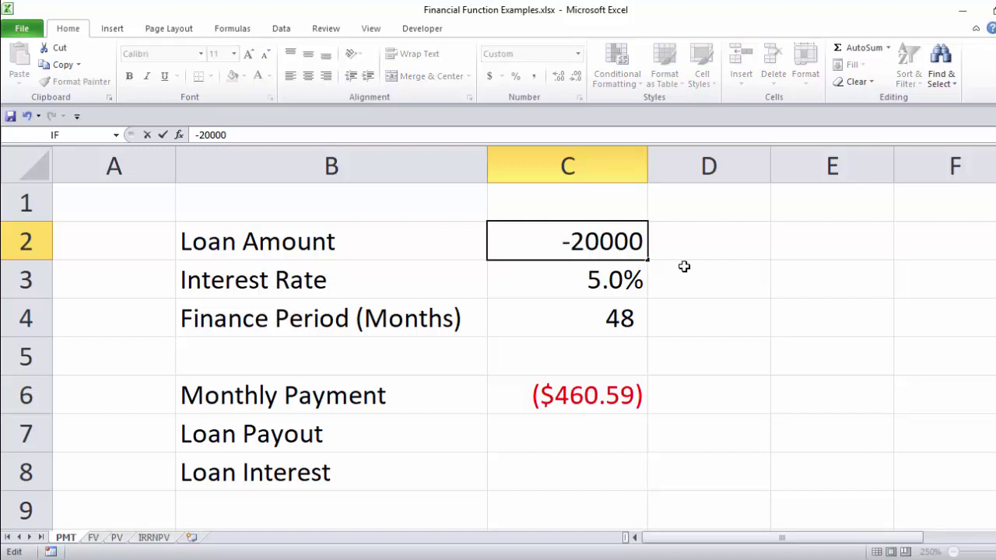
{"action": "key", "text": "Return"}
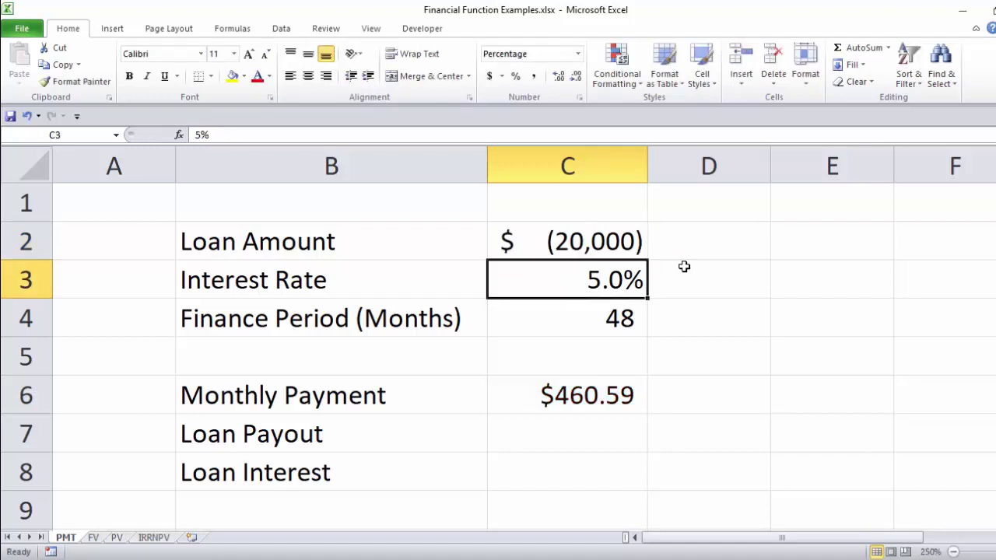
Set the loan amount in C2 back to 20000
{"action": "left_click", "coordinate": [591, 242]}
{"action": "type", "text": "20000"}
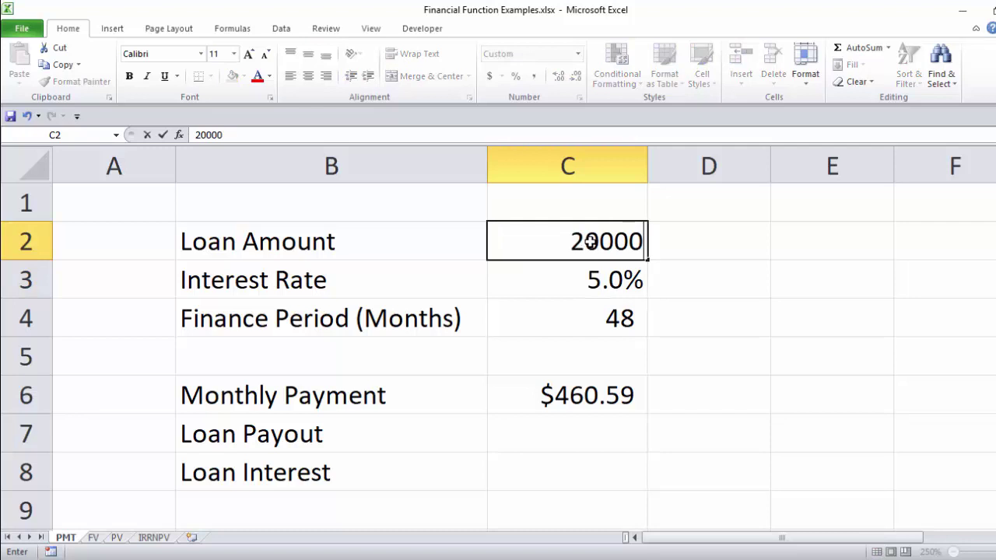
{"action": "key", "text": "Return"}
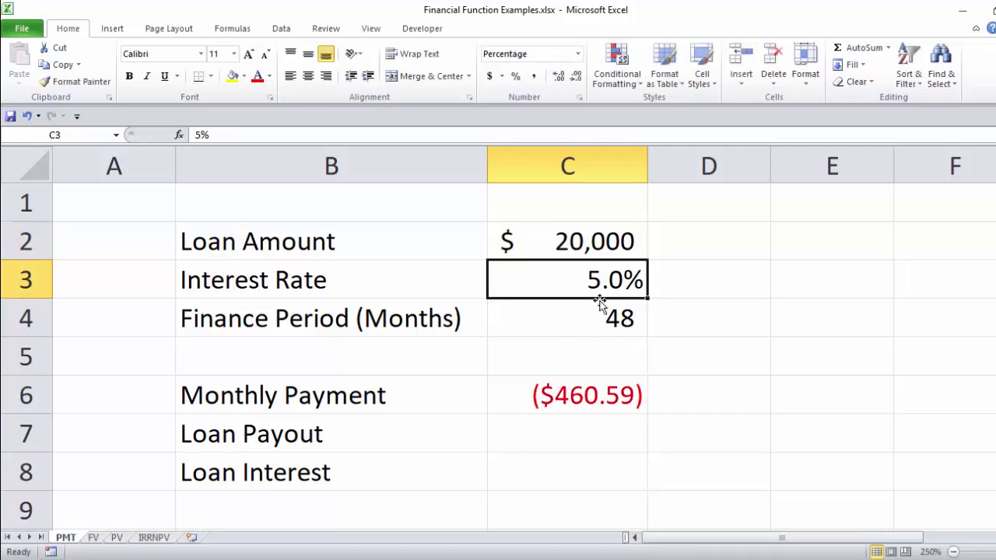
Negate the loan amount argument in the monthly payment formula in C6, making it =PMT(C3/12,C4,-C2)
{"action": "double_click", "coordinate": [543, 394]}
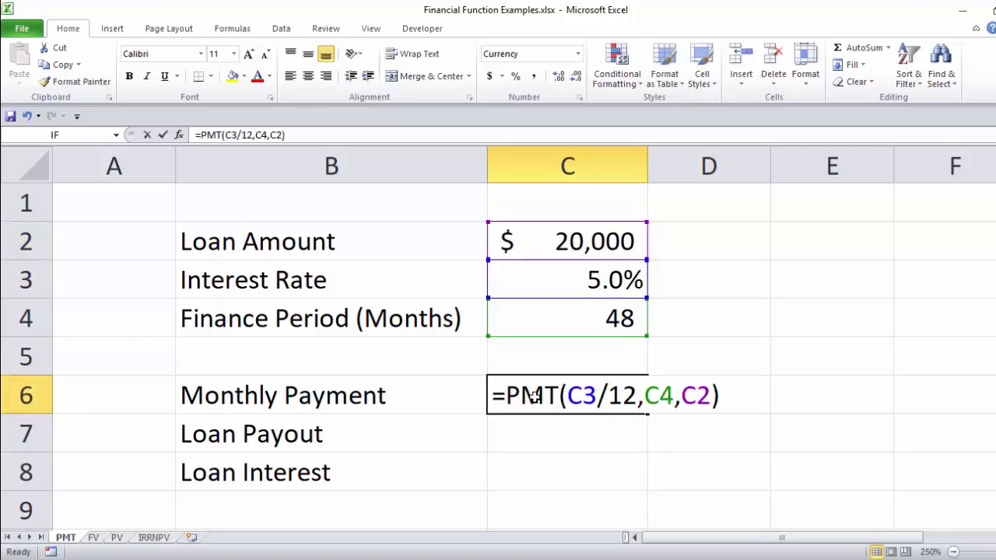
{"action": "left_click", "coordinate": [680, 395]}
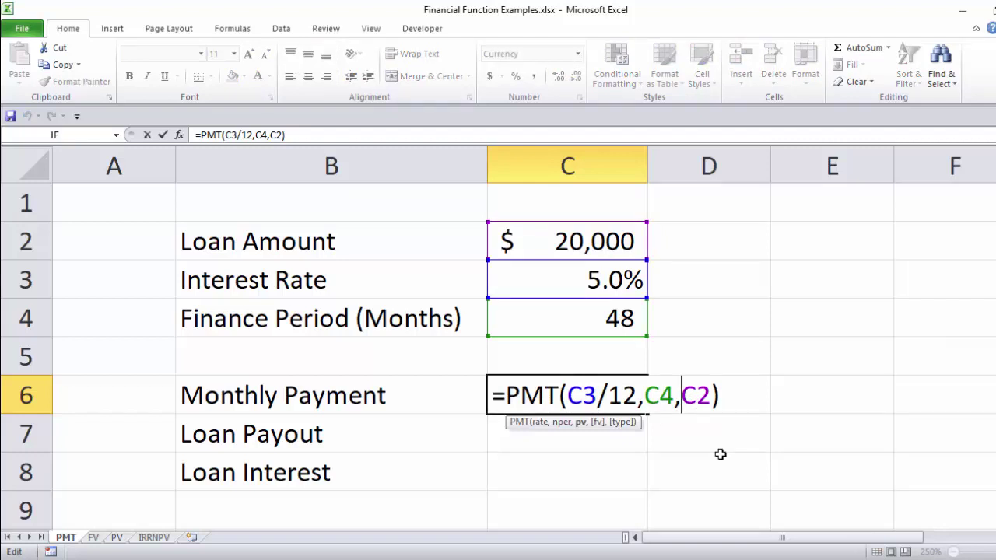
{"action": "type", "text": "-"}
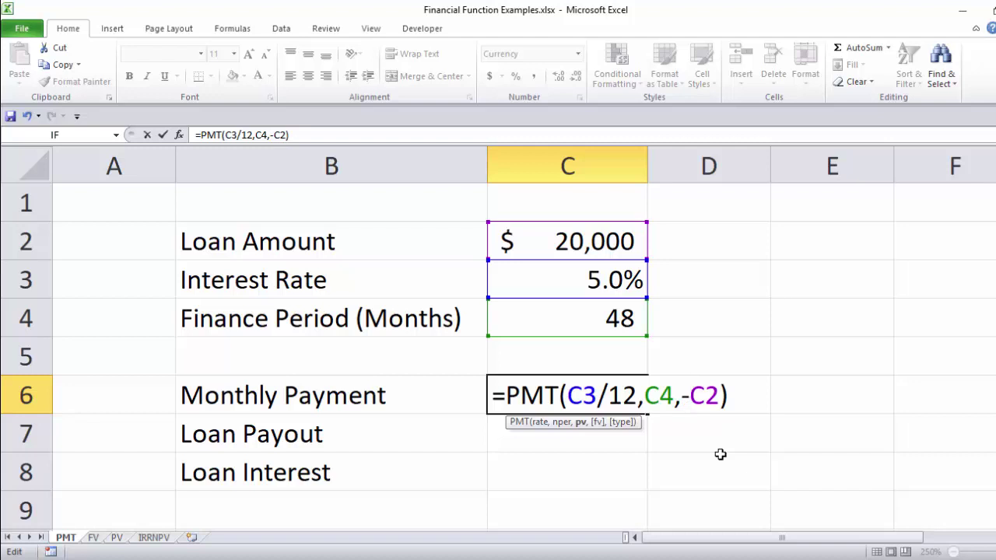
{"action": "key", "text": "Return"}
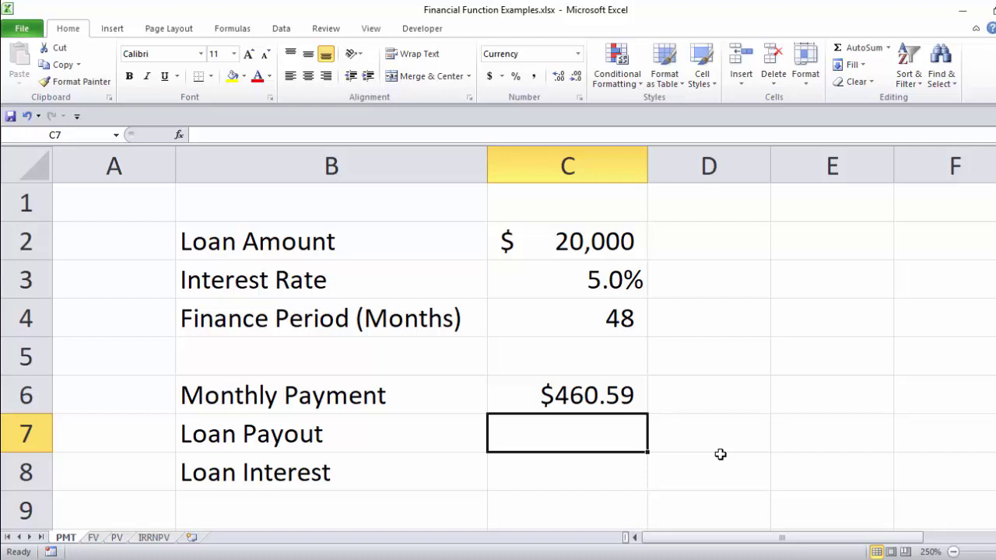
Calculate the loan payout in C7 as finance period times monthly payment with =C4*C6
{"action": "type", "text": "="}
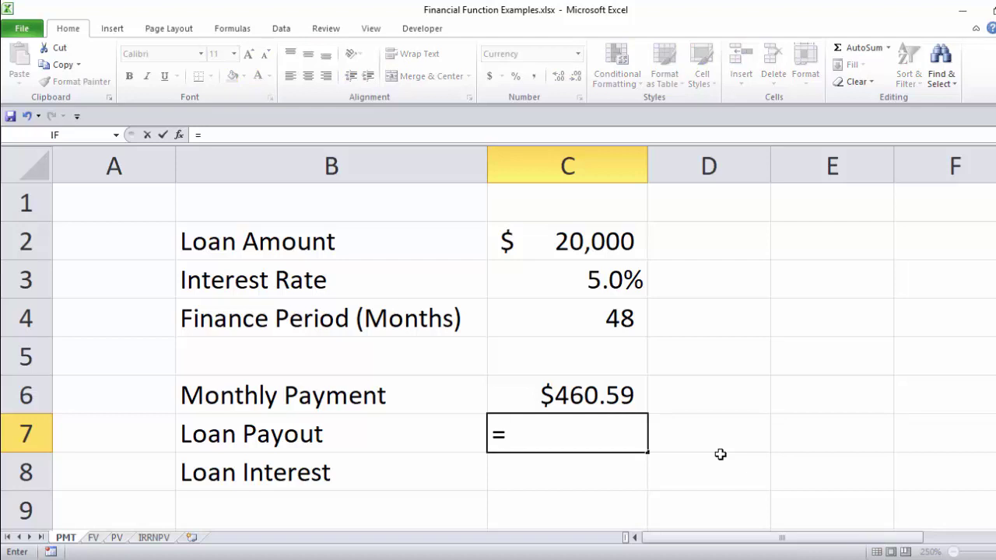
{"action": "left_click", "coordinate": [571, 306]}
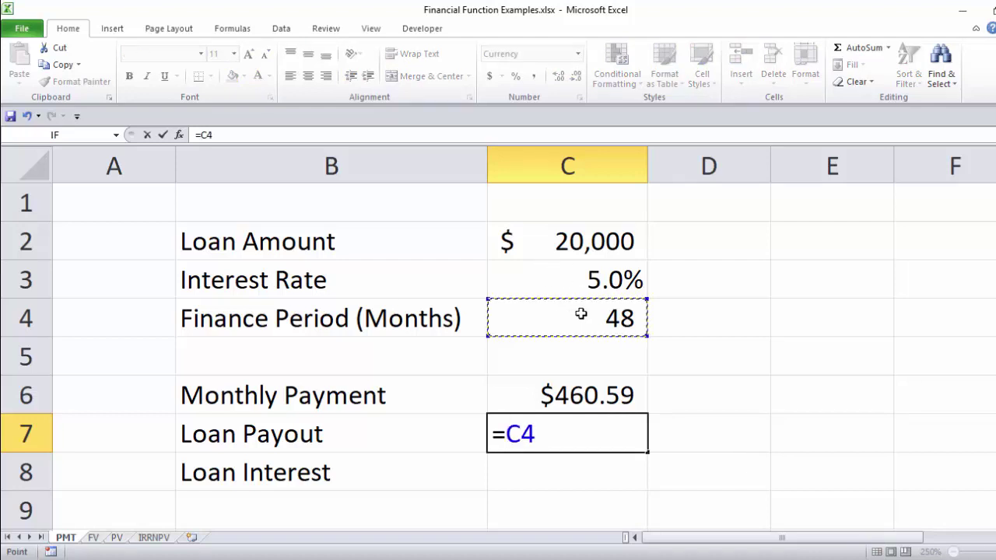
{"action": "type", "text": "*"}
{"action": "left_click", "coordinate": [548, 391]}
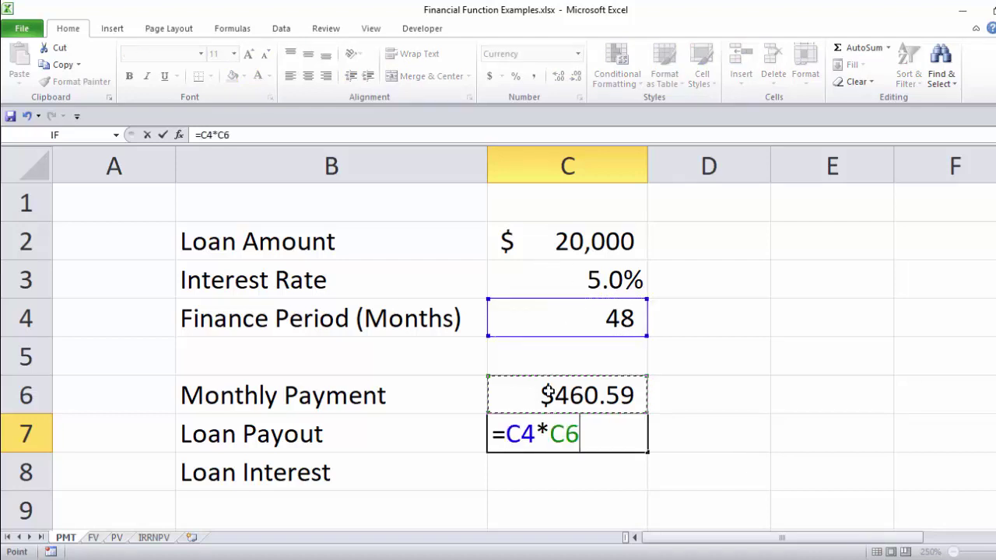
{"action": "key", "text": "Return"}
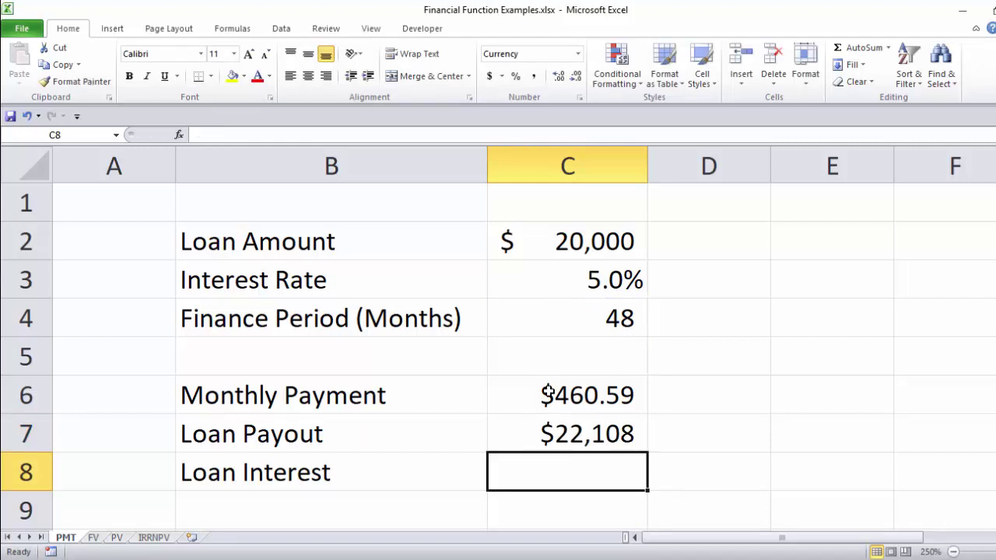
Calculate the loan interest in C8 as loan payout minus loan amount with =C7-C2
{"action": "type", "text": "="}
{"action": "left_click", "coordinate": [557, 430]}
{"action": "type", "text": "-"}
{"action": "left_click", "coordinate": [580, 247]}
{"action": "key", "text": "Return"}
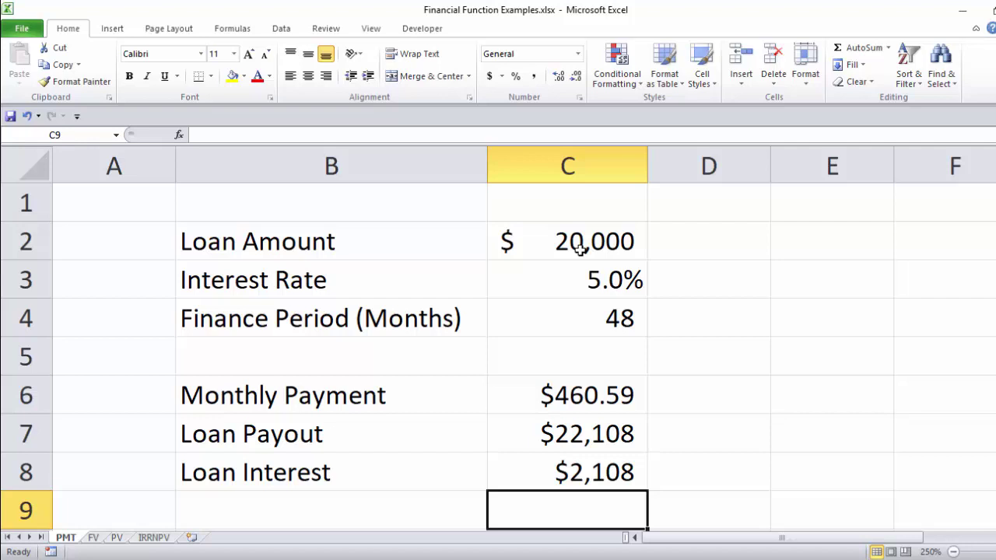
Set the loan amount in C2 to 200000 and the interest rate in C3 to .0425
{"action": "left_click", "coordinate": [581, 249]}
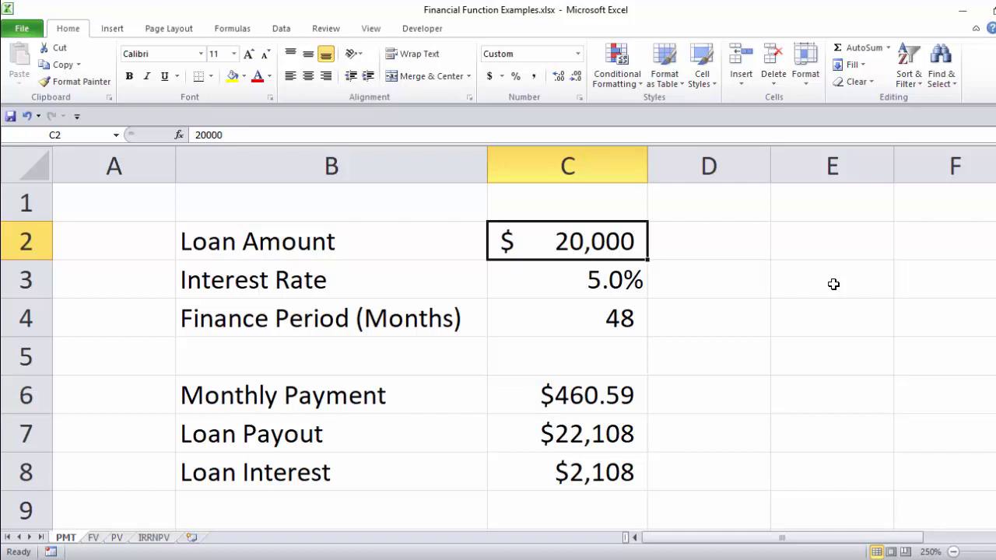
{"action": "type", "text": "200"}
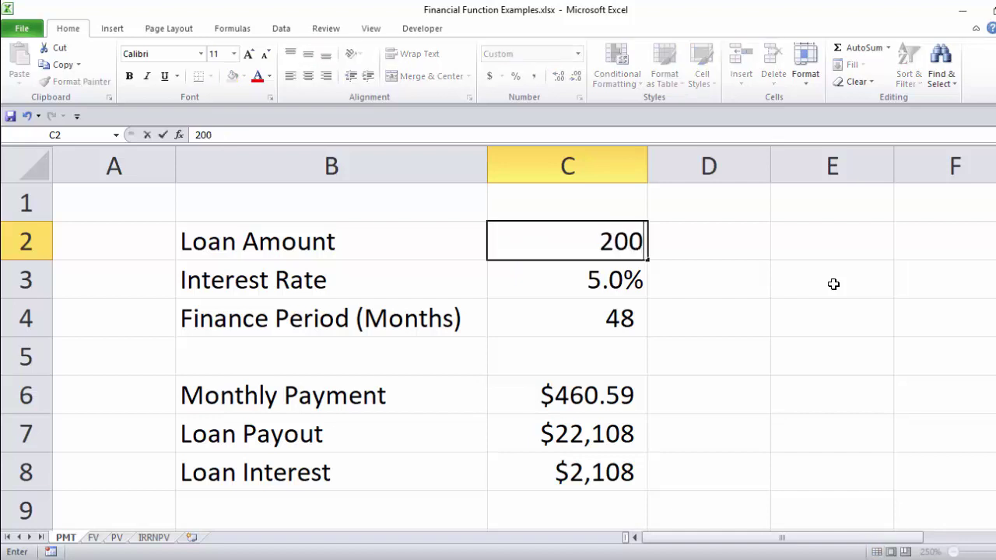
{"action": "type", "text": ",00000"}
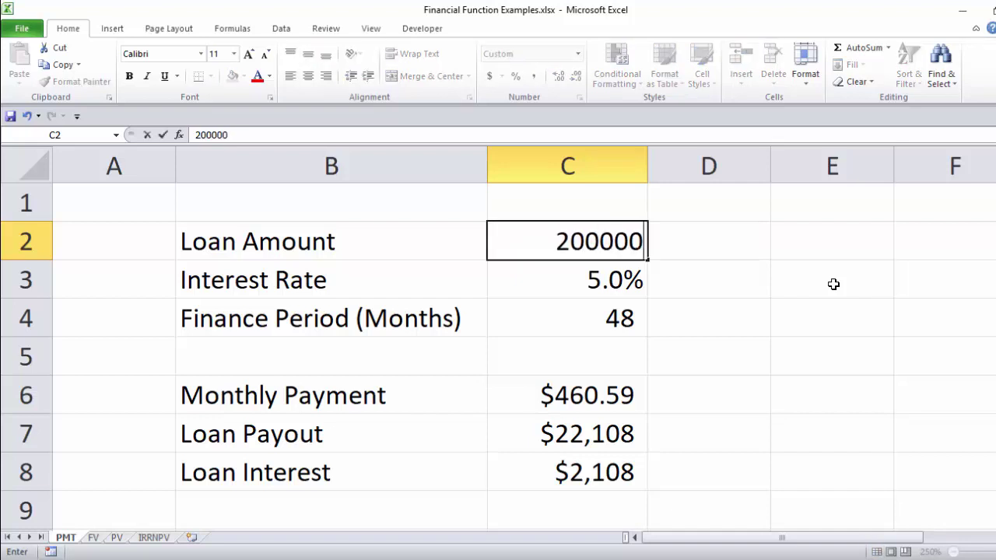
{"action": "key", "text": "Return"}
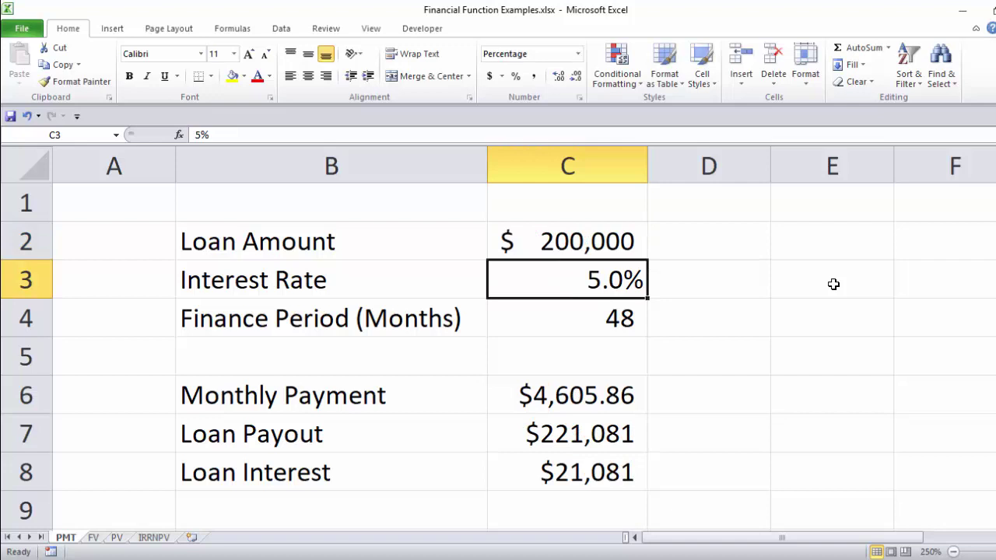
{"action": "type", "text": ".0425"}
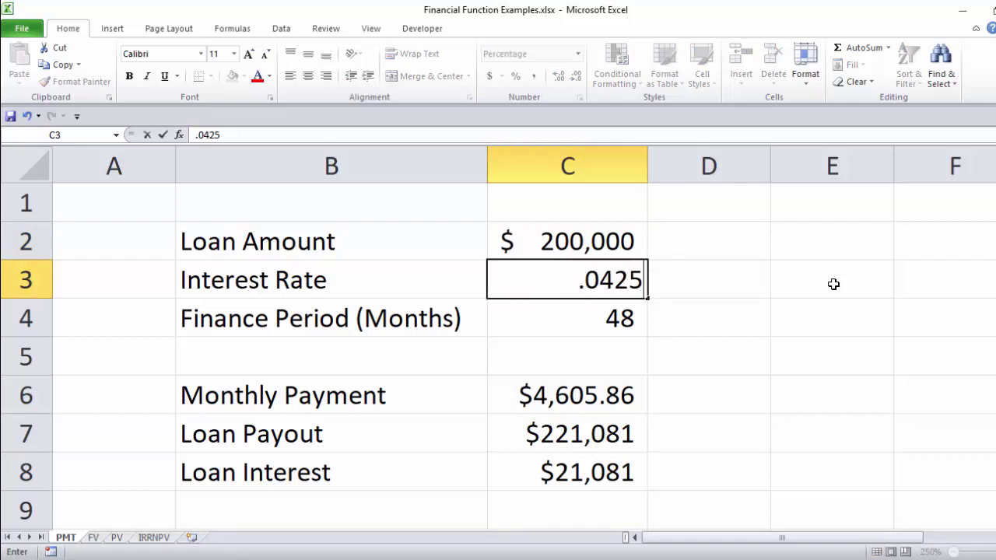
{"action": "key", "text": "Return"}
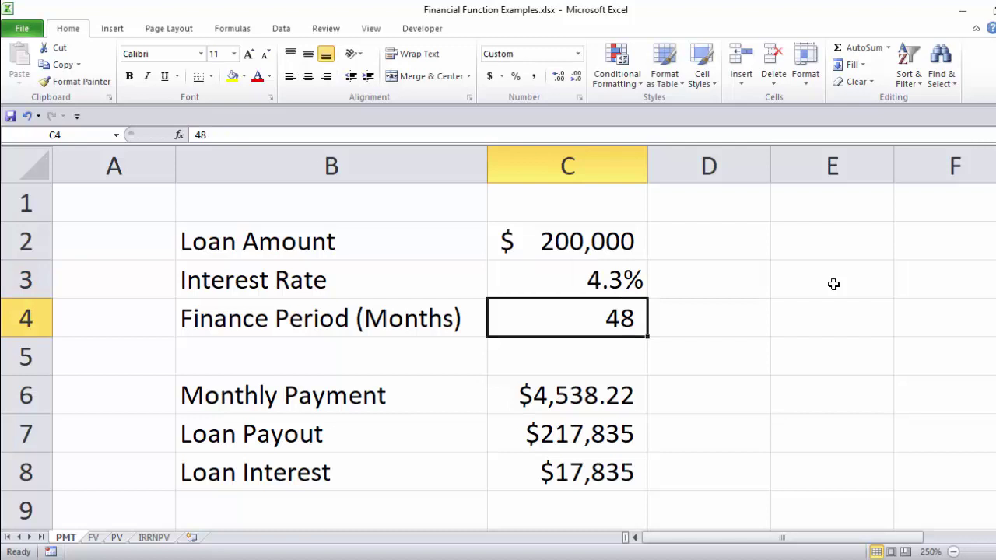
Set the finance period in C4 to 15 years' worth of months with +15*12
{"action": "type", "text": "+15"}
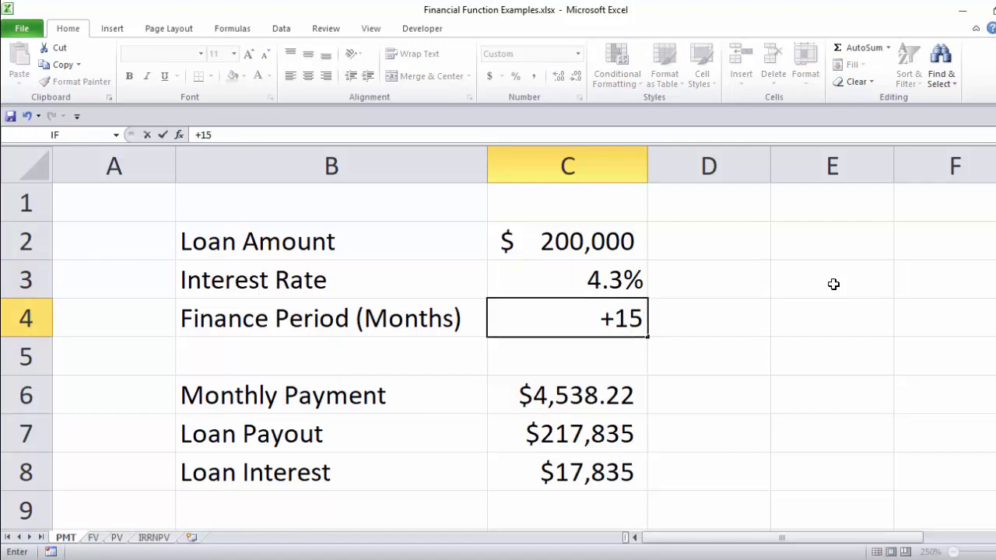
{"action": "type", "text": "*12"}
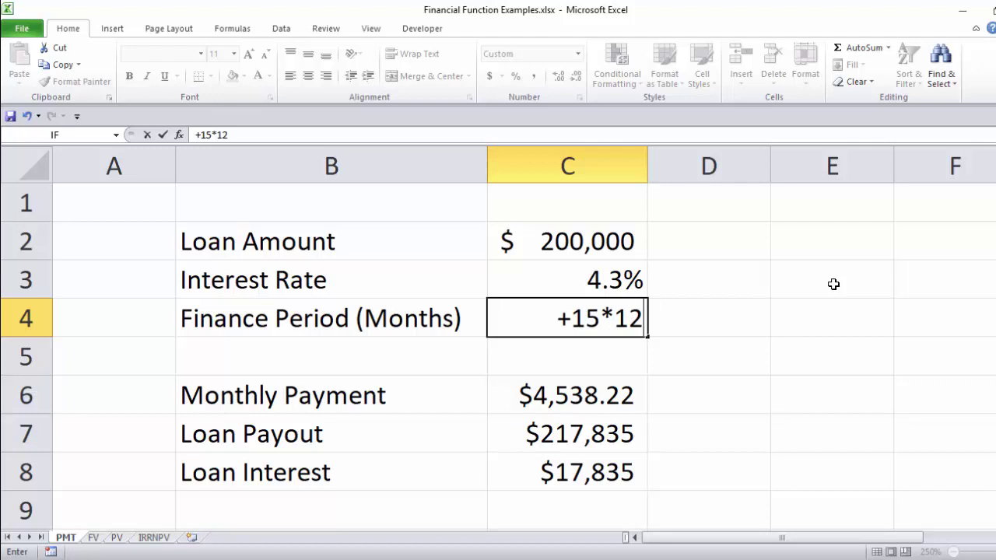
{"action": "key", "text": "Return"}
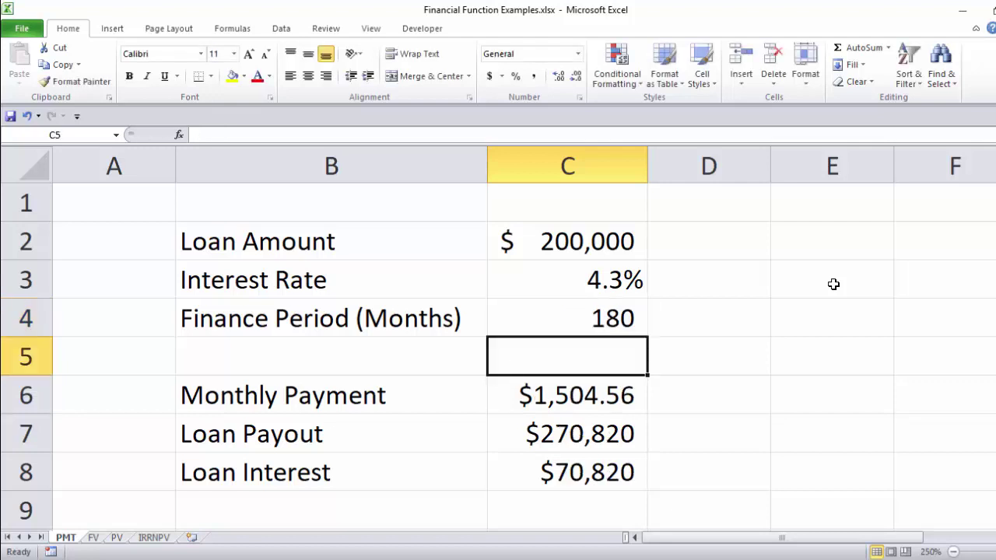
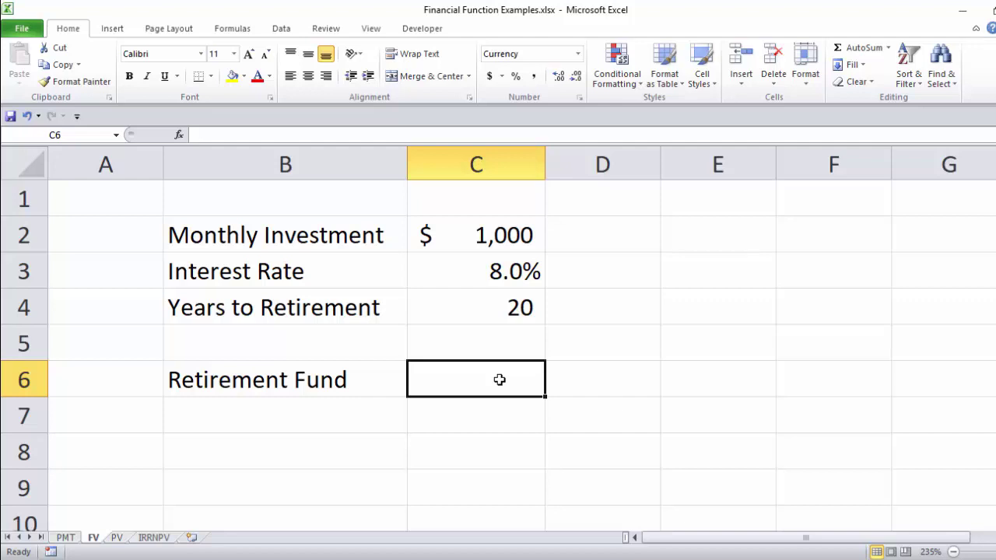
Begin the Retirement Fund formula in C6 of the FV sheet with monthly rate, number of months and monthly investment as =fv(C3/12,C4*12,C2
{"action": "type", "text": "="}
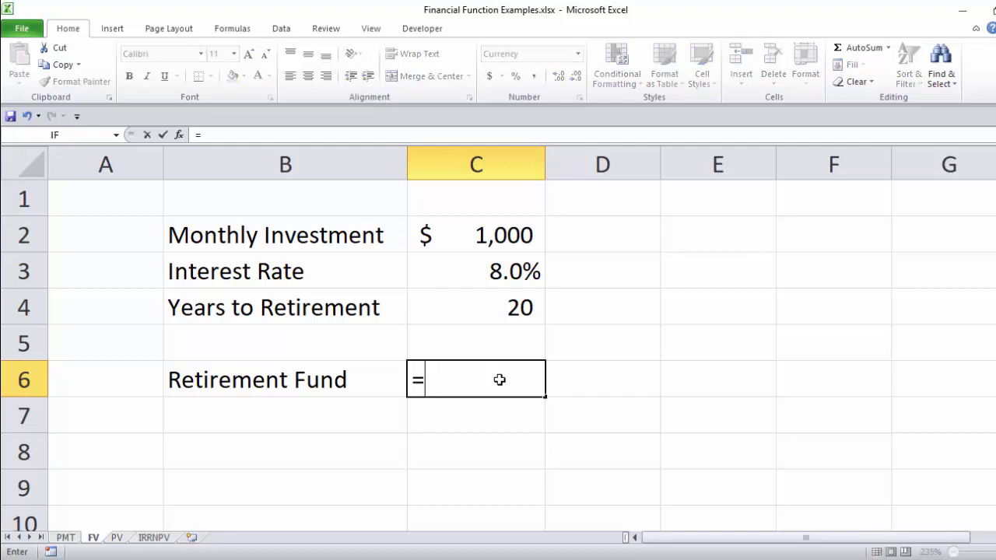
{"action": "type", "text": "fv"}
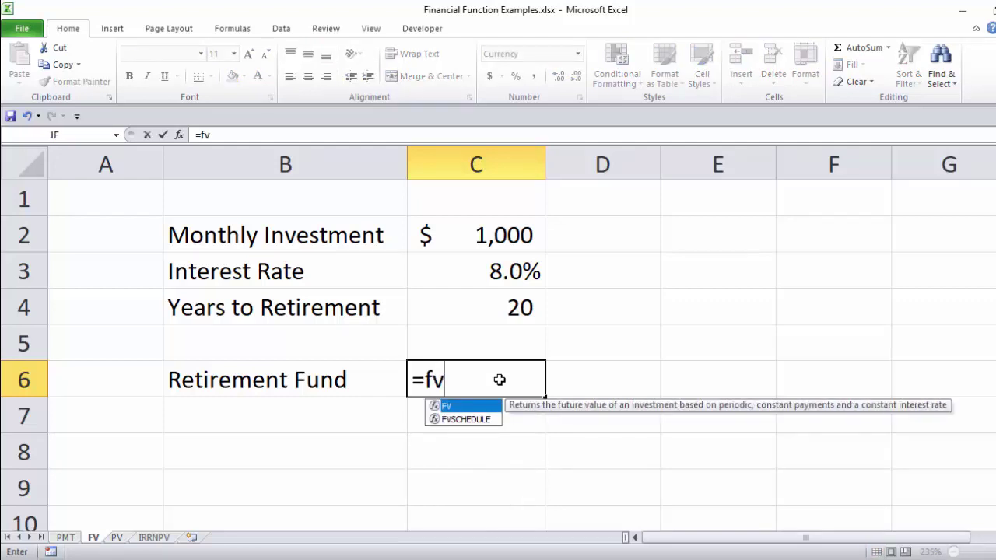
{"action": "type", "text": "("}
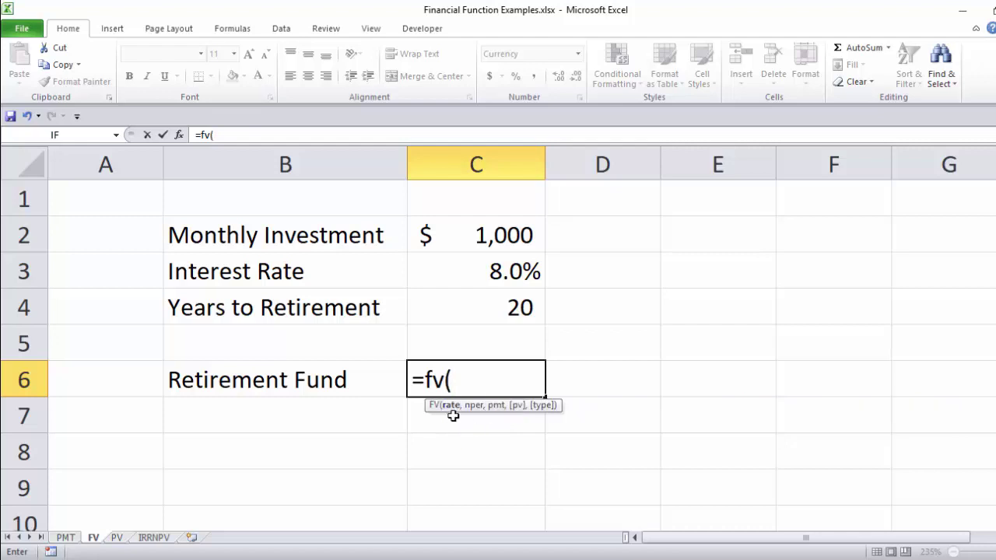
{"action": "left_click", "coordinate": [496, 270]}
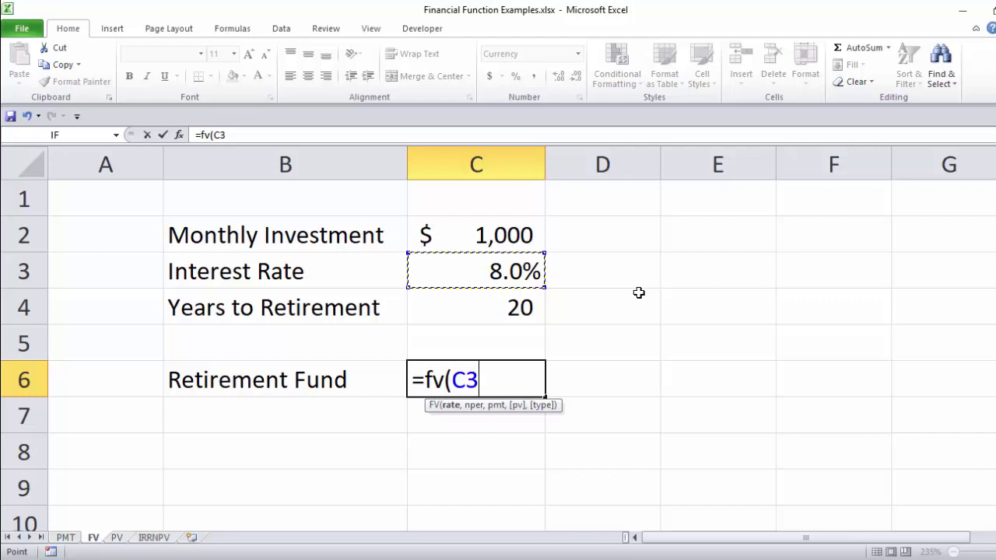
{"action": "type", "text": "/12"}
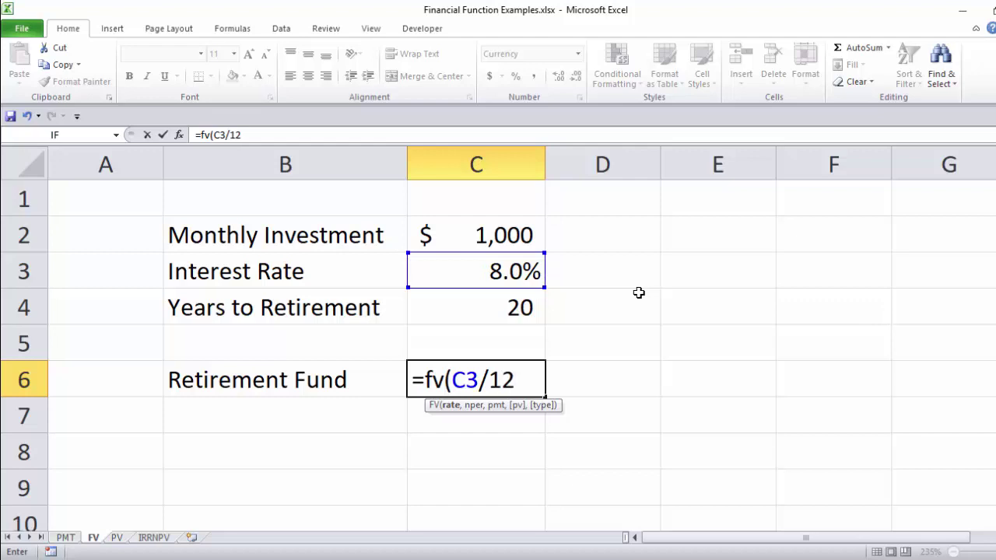
{"action": "type", "text": ","}
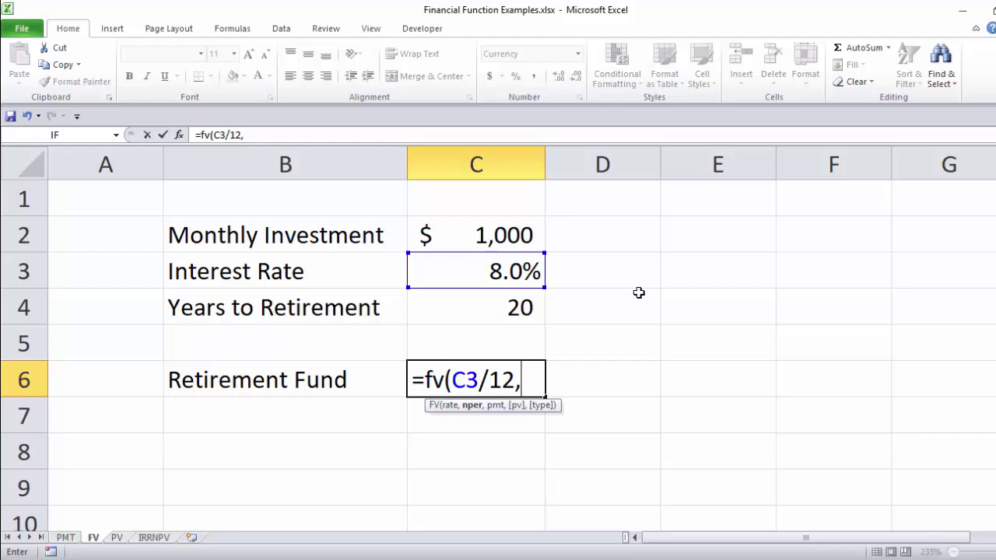
{"action": "left_click", "coordinate": [543, 310]}
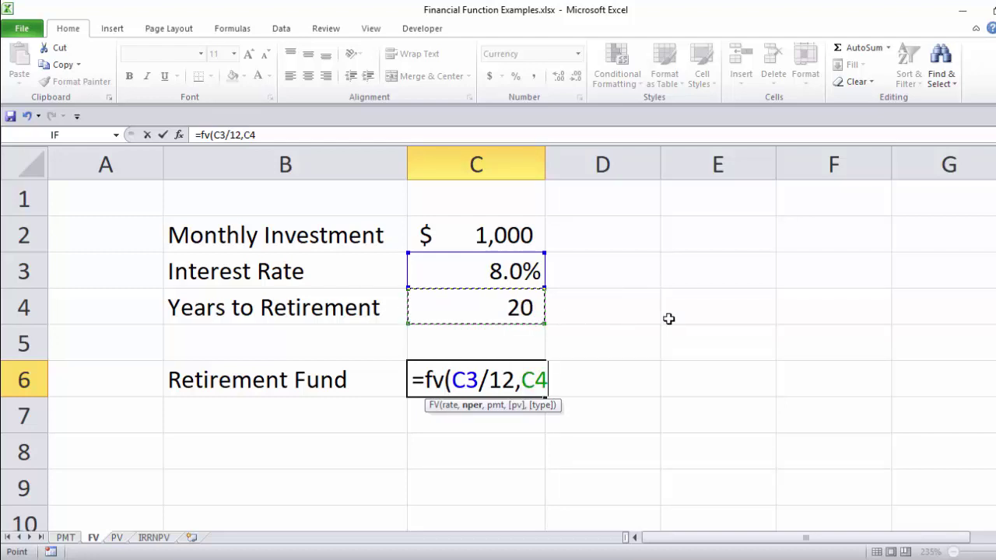
{"action": "type", "text": "*12"}
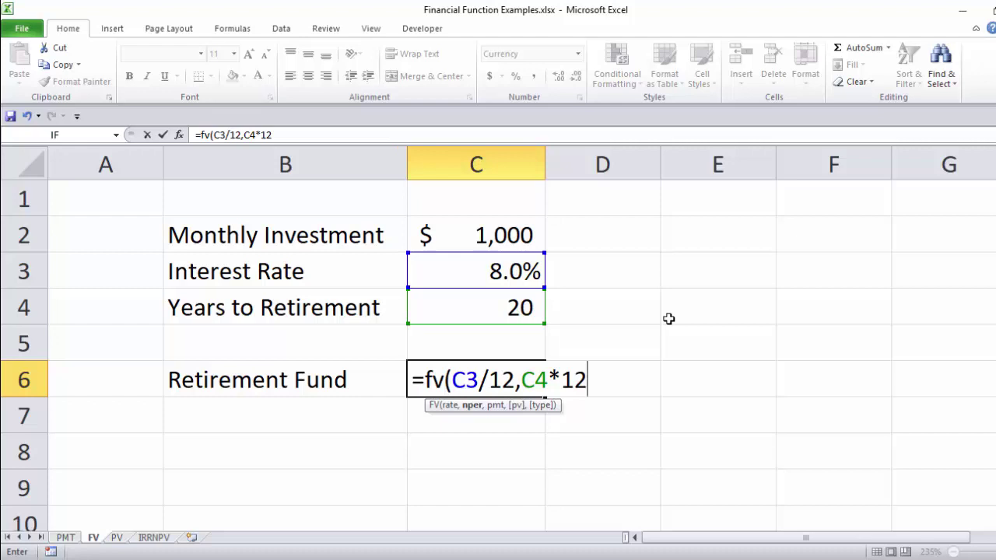
{"action": "type", "text": ","}
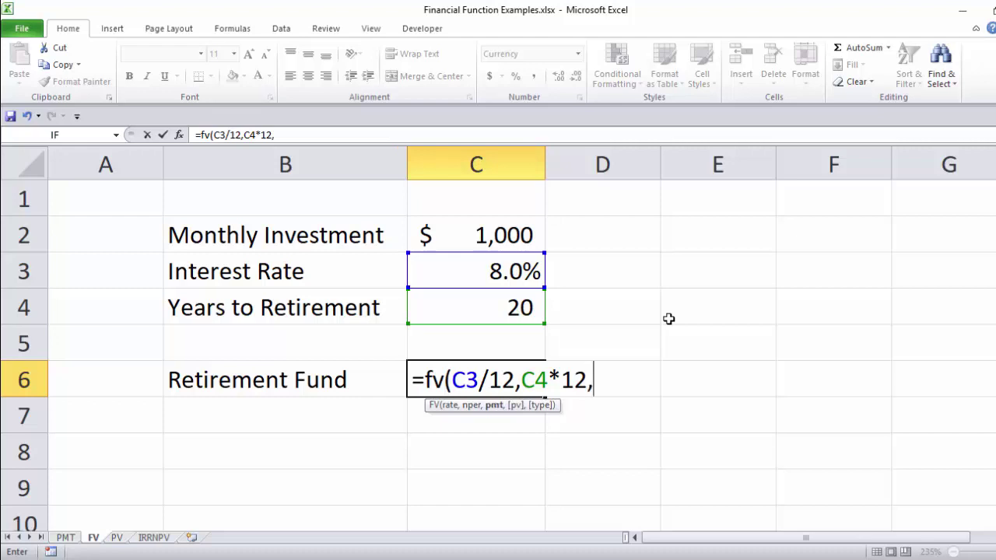
{"action": "left_click", "coordinate": [507, 234]}
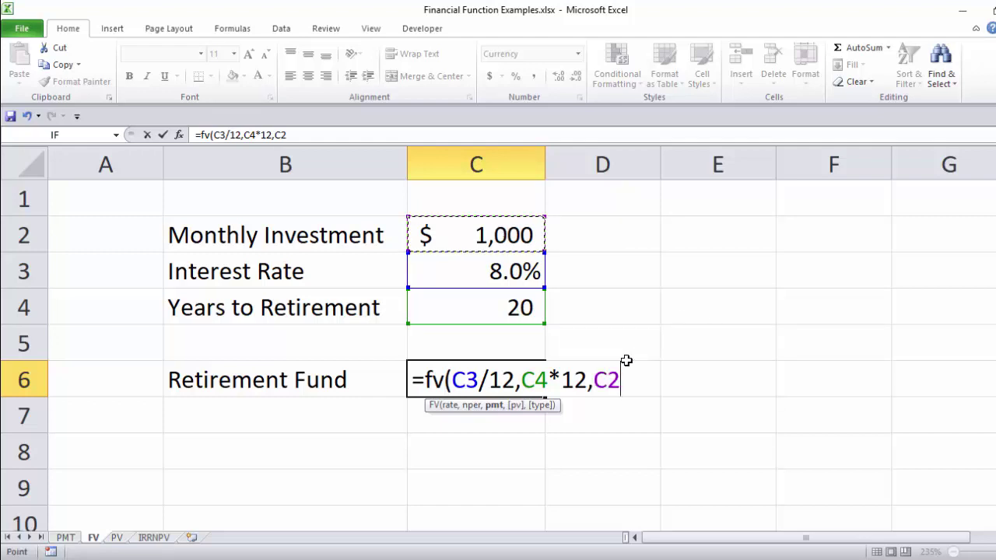
Negate the monthly investment argument and complete the Retirement Fund formula in C6 as =FV(C3/12,C4*12,-C2)
{"action": "key", "text": "F2"}
{"action": "key", "text": "Left"}
{"action": "key", "text": "Left"}
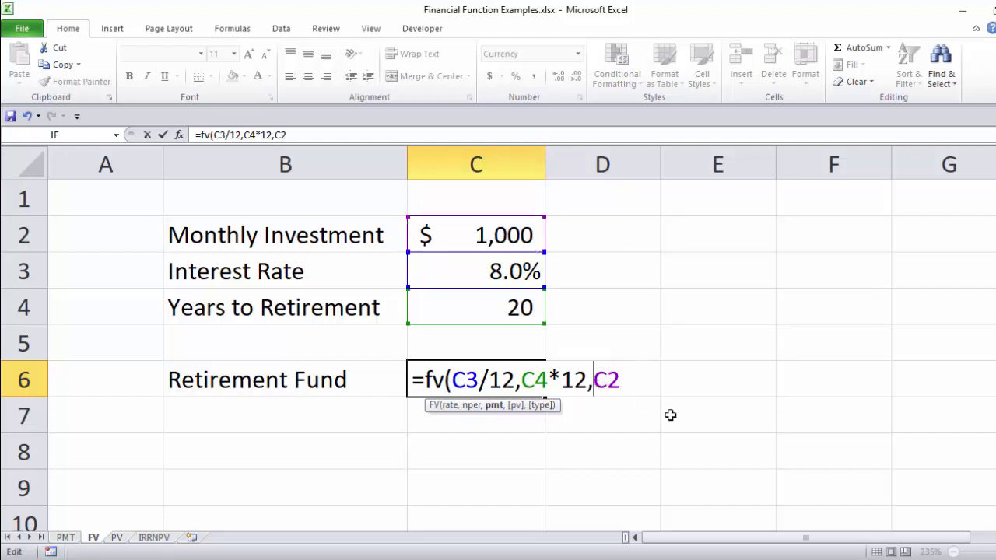
{"action": "type", "text": "-"}
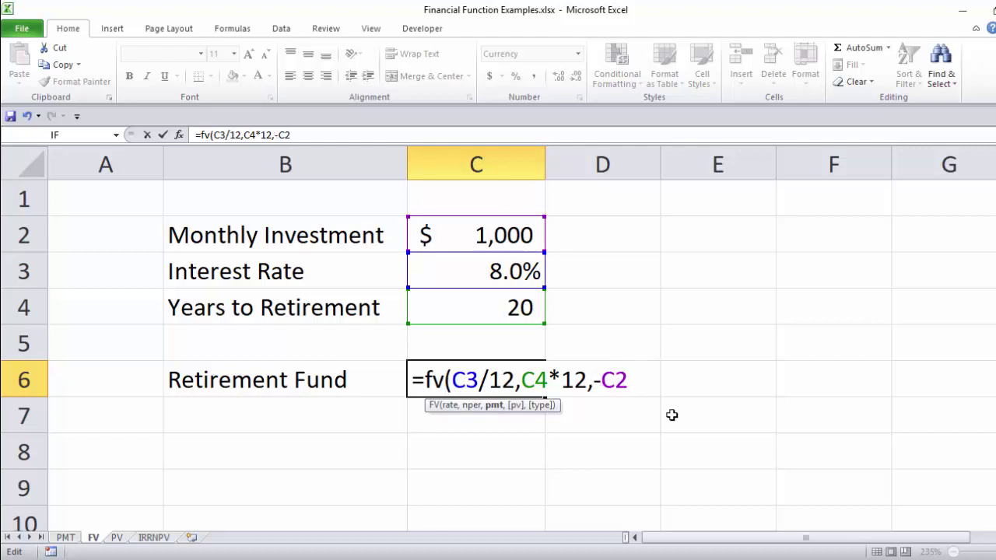
{"action": "left_click", "coordinate": [634, 380]}
{"action": "type", "text": ")"}
{"action": "key", "text": "Return"}
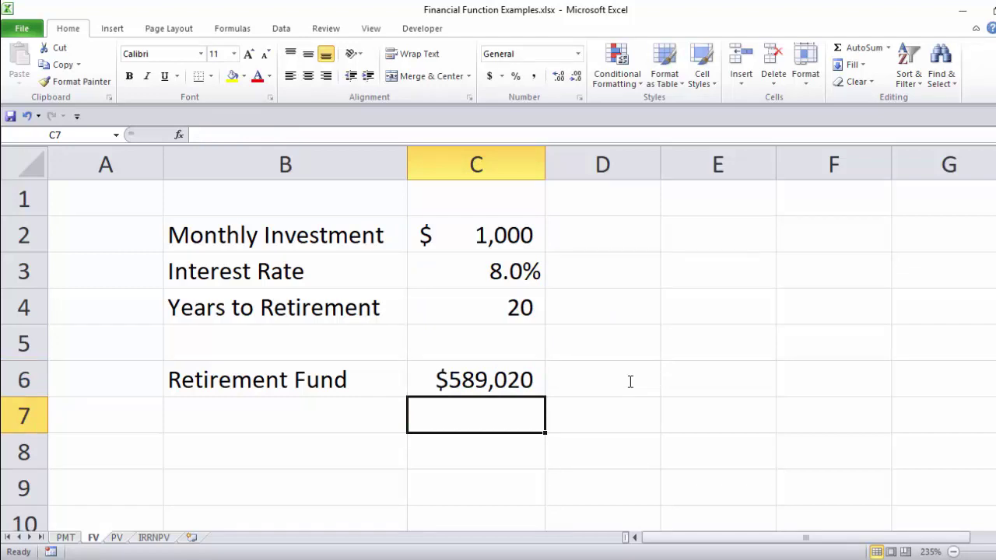
Set the monthly investment in C2 to 1500 and the years to retirement in C4 to 25
{"action": "left_click", "coordinate": [508, 231]}
{"action": "type", "text": "1"}
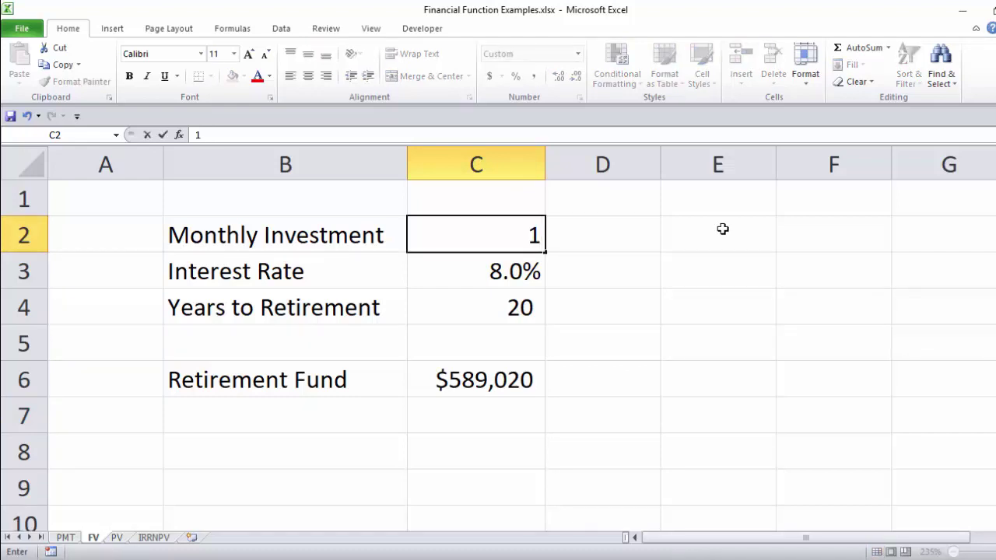
{"action": "type", "text": ",500"}
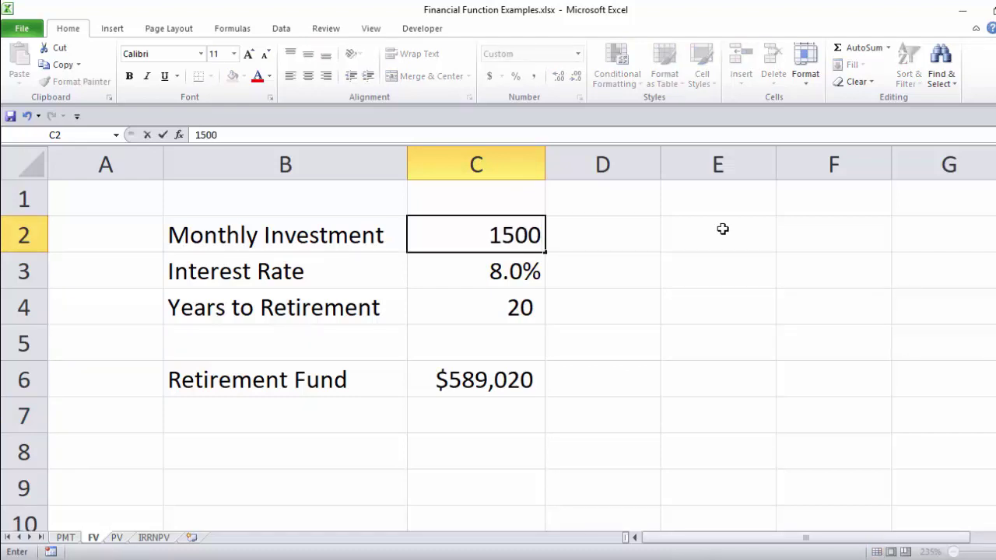
{"action": "key", "text": "Return"}
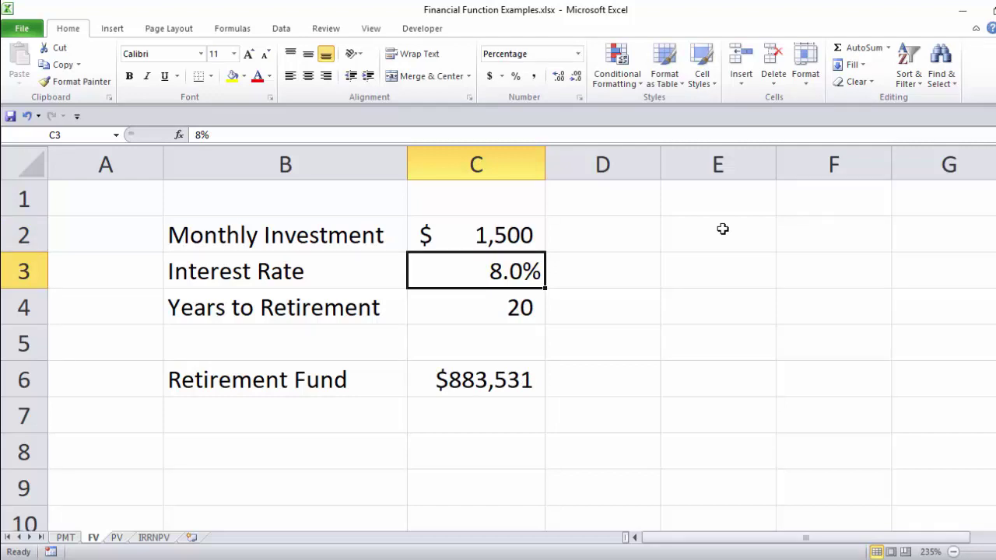
{"action": "left_click", "coordinate": [456, 308]}
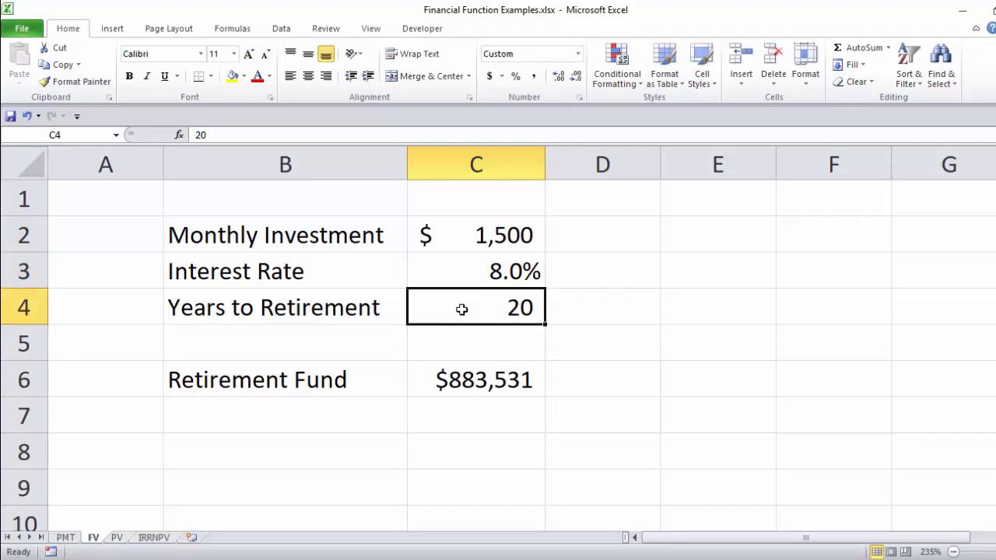
{"action": "type", "text": "25"}
{"action": "key", "text": "Return"}
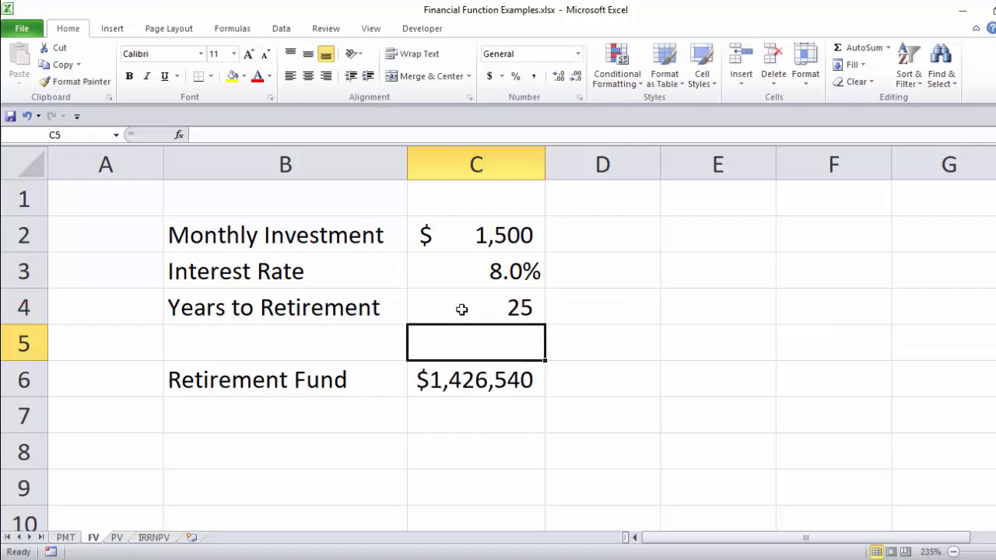
Set the retirement investment's interest rate in C3 to .1
{"action": "left_click", "coordinate": [495, 273]}
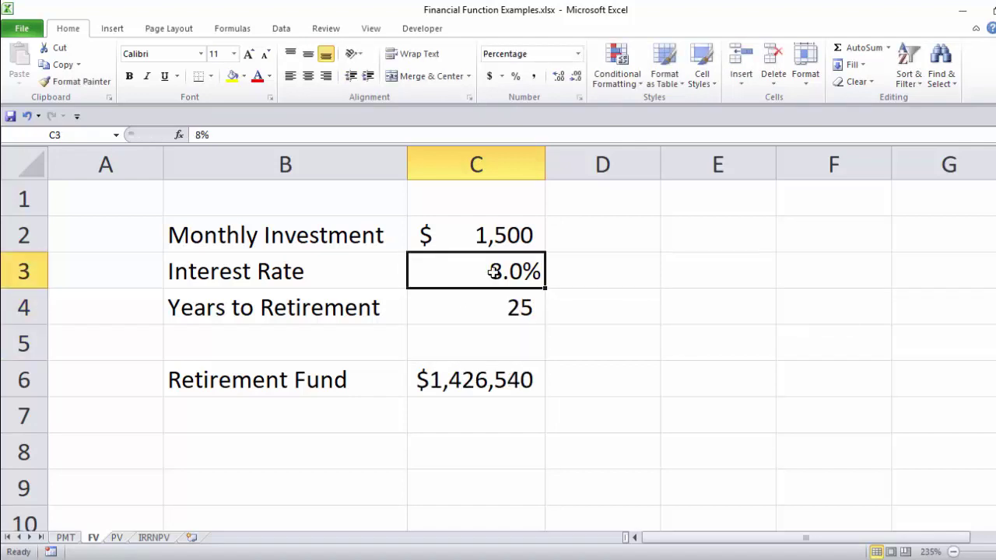
{"action": "type", "text": "."}
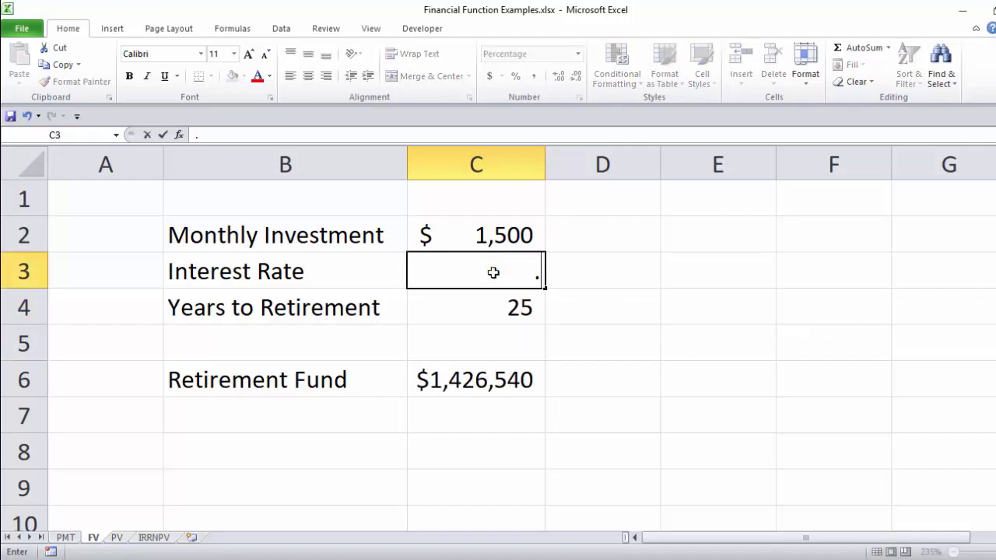
{"action": "type", "text": "1"}
{"action": "key", "text": "Return"}
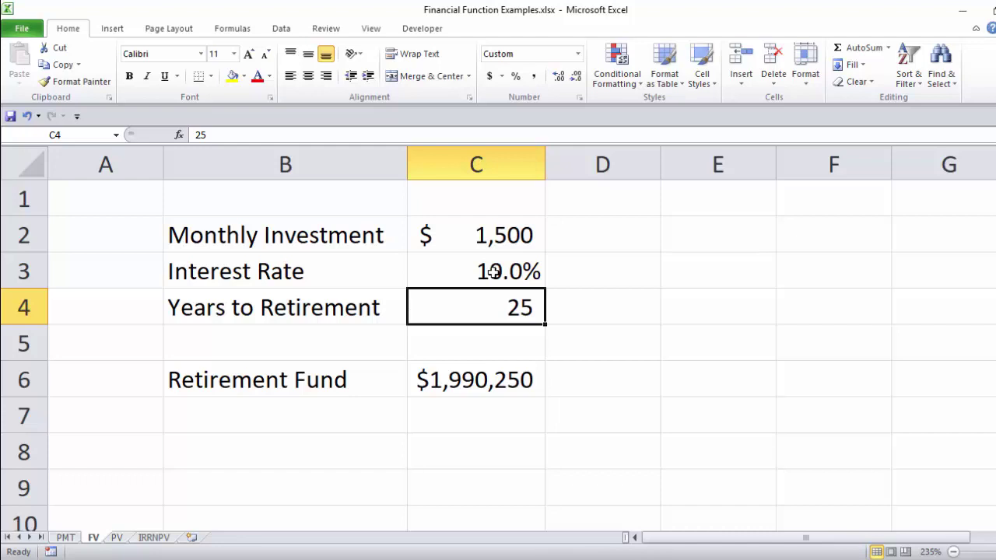
Examine the rental property inputs in C2:C7 on the PV sheet, from monthly rental income through terminal value of property
{"action": "left_click", "coordinate": [116, 538]}
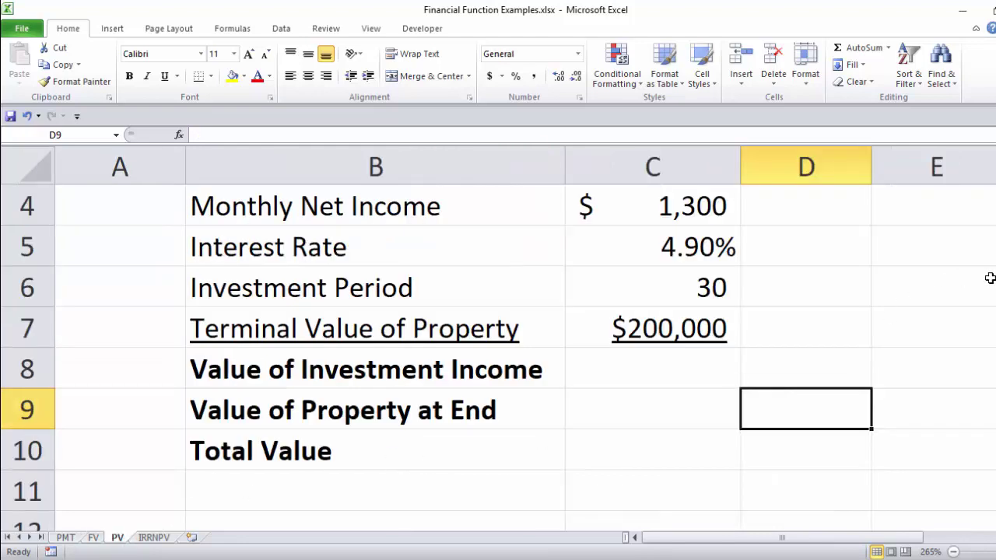
{"action": "scroll", "coordinate": [984, 288], "scroll_direction": "up", "scroll_amount": 3}
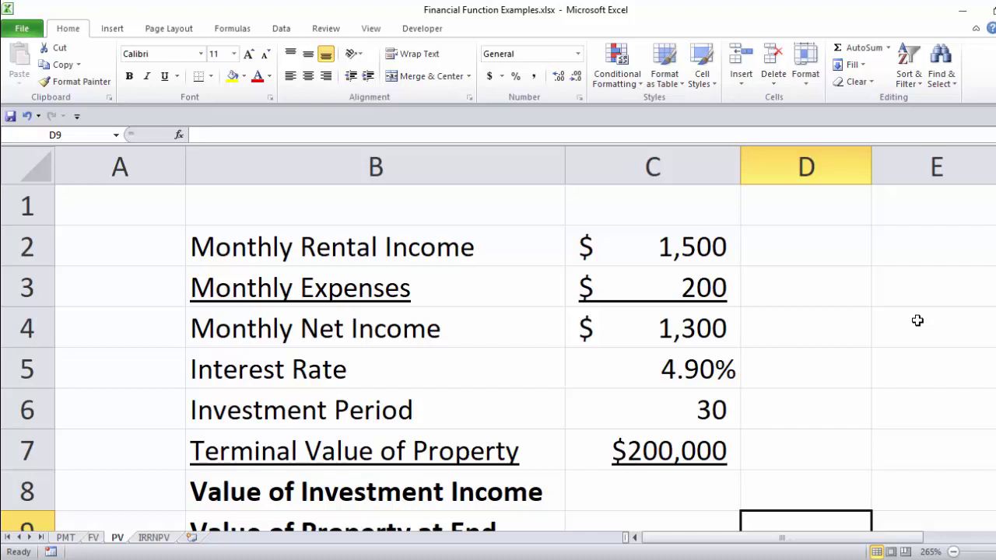
{"action": "left_click", "coordinate": [683, 250]}
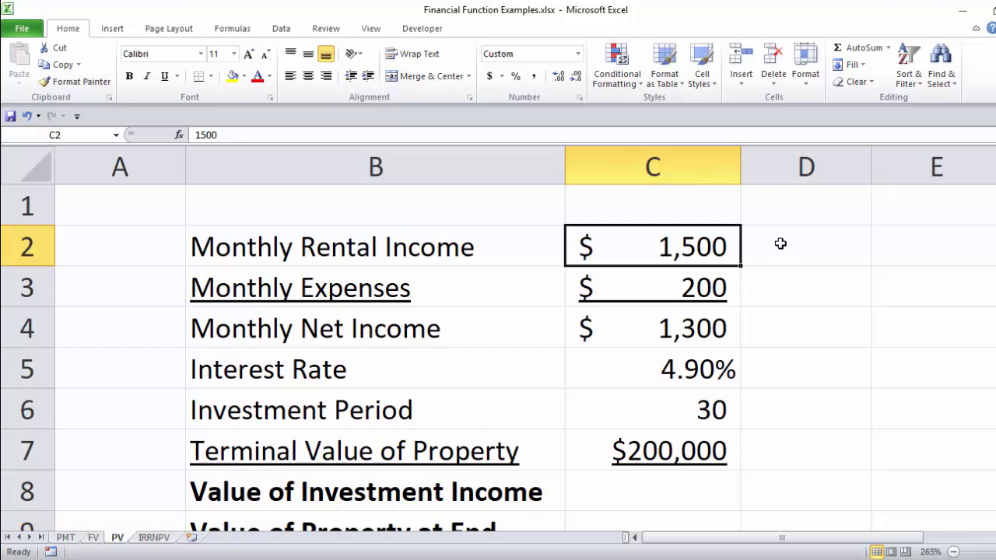
{"action": "left_click", "coordinate": [687, 286]}
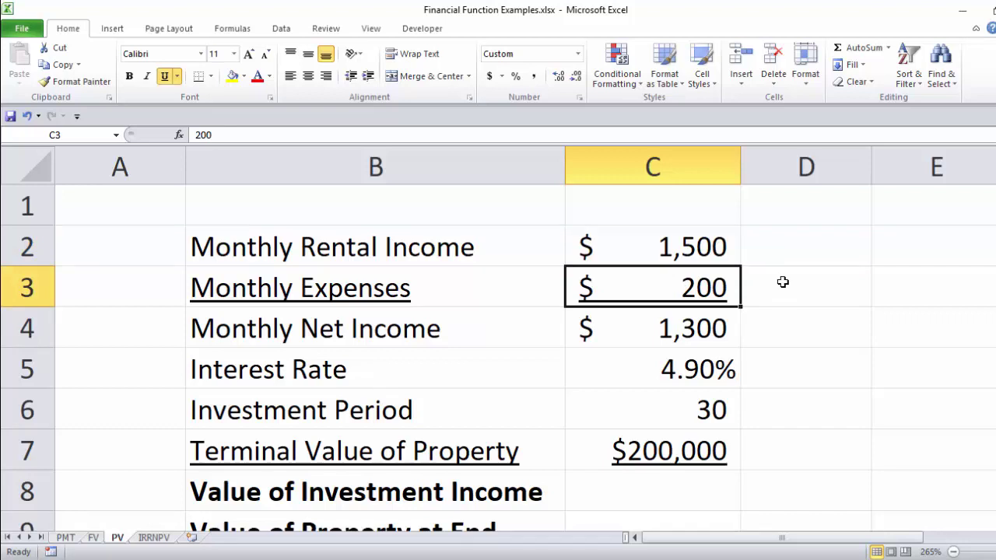
{"action": "left_click", "coordinate": [681, 333]}
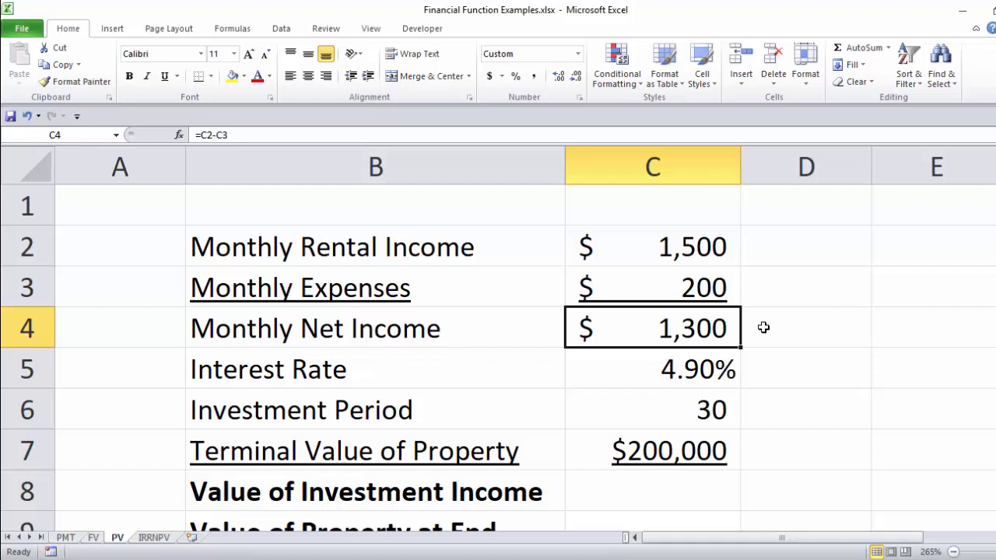
{"action": "left_click", "coordinate": [692, 376]}
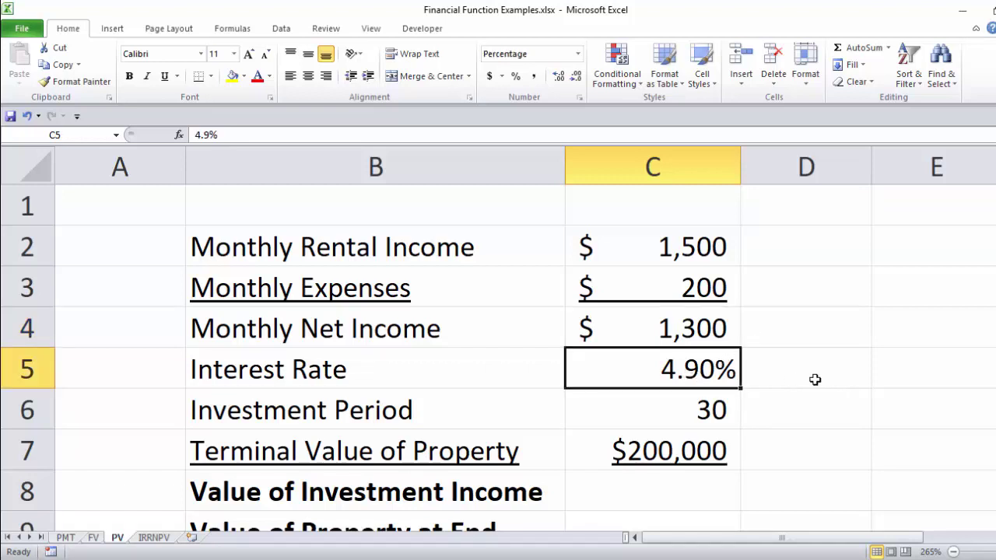
{"action": "left_click", "coordinate": [692, 420]}
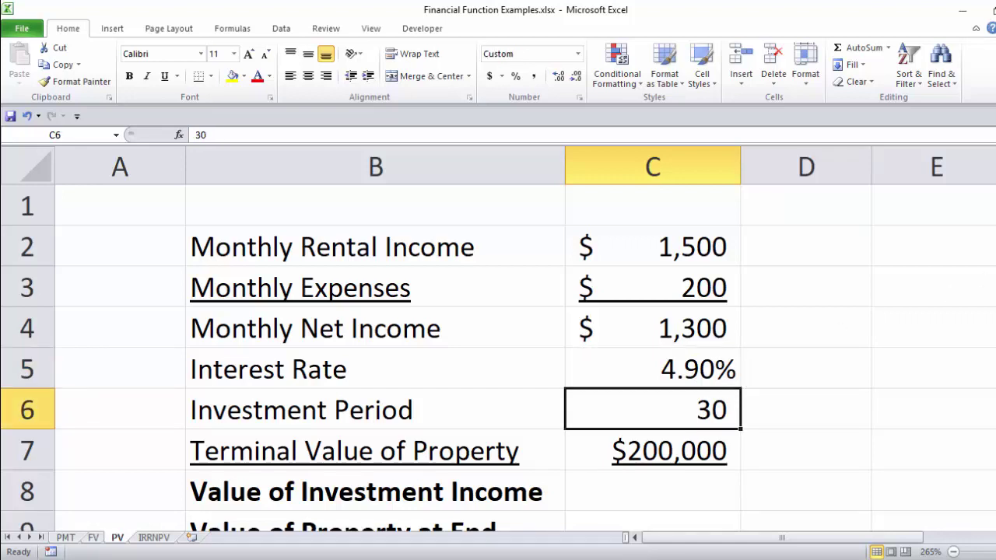
{"action": "scroll", "coordinate": [497, 350], "scroll_direction": "down", "scroll_amount": 1}
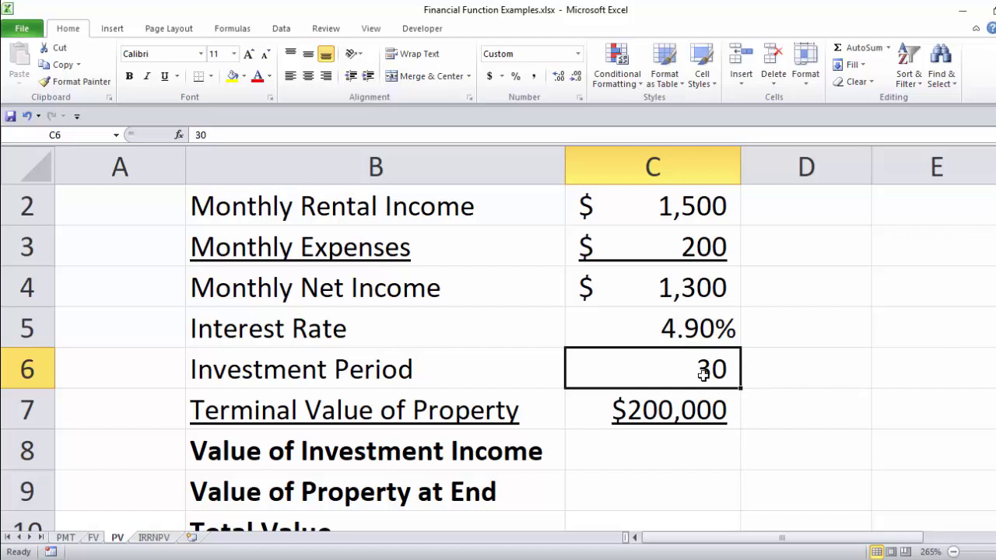
{"action": "left_click", "coordinate": [687, 405]}
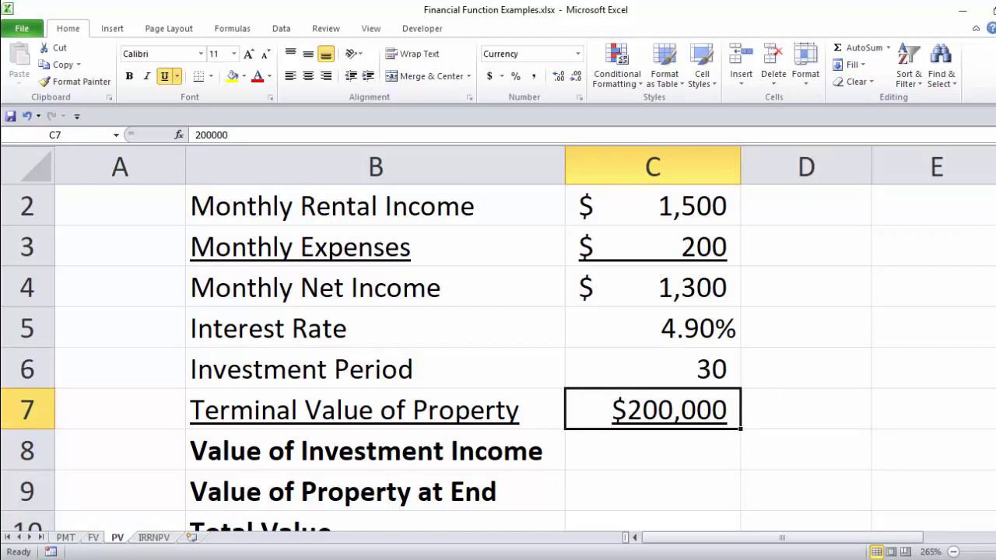
{"action": "scroll", "coordinate": [978, 524], "scroll_direction": "down", "scroll_amount": 1}
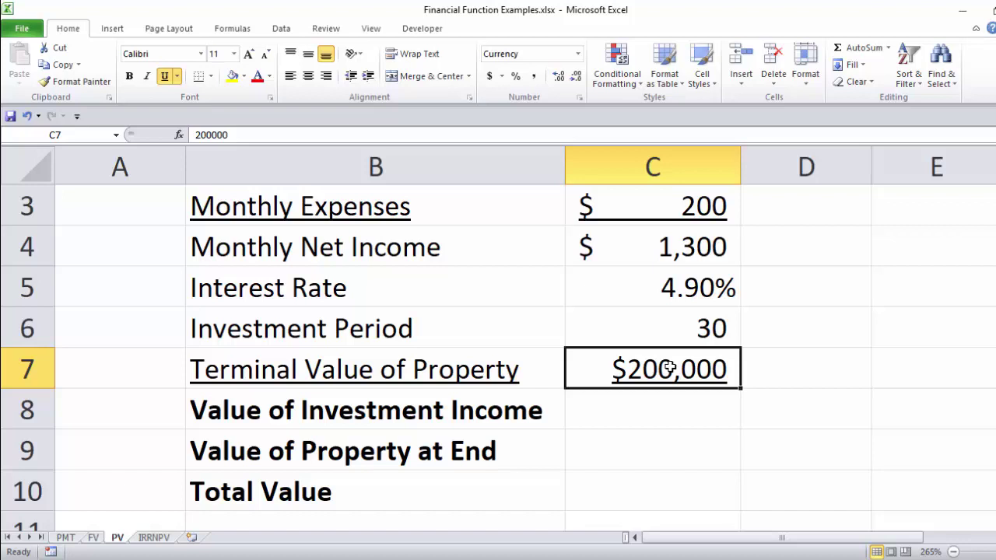
Calculate the Value of Investment Income in C8 with the formula =PV(C5/12,C6*12,-C4)
{"action": "left_click", "coordinate": [643, 420]}
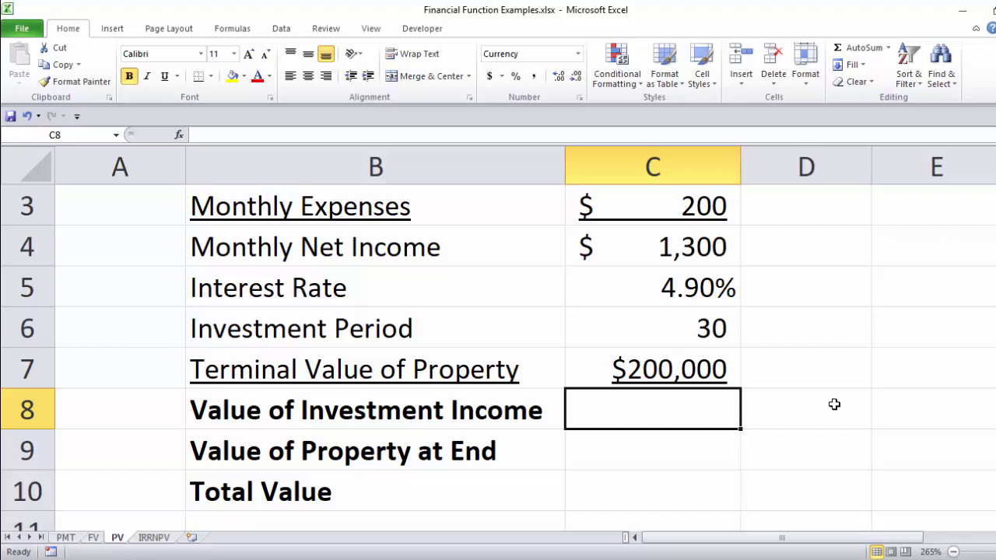
{"action": "type", "text": "=pv"}
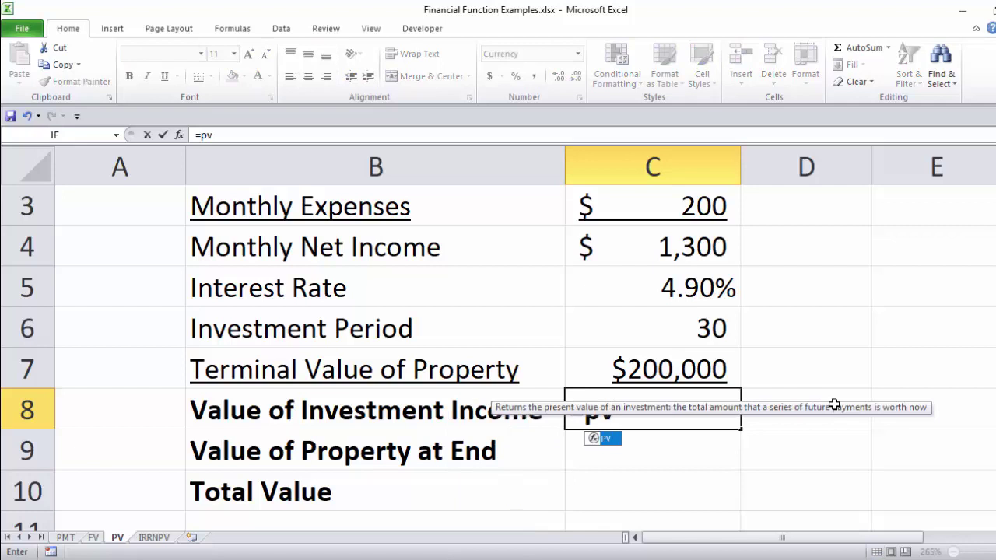
{"action": "type", "text": "("}
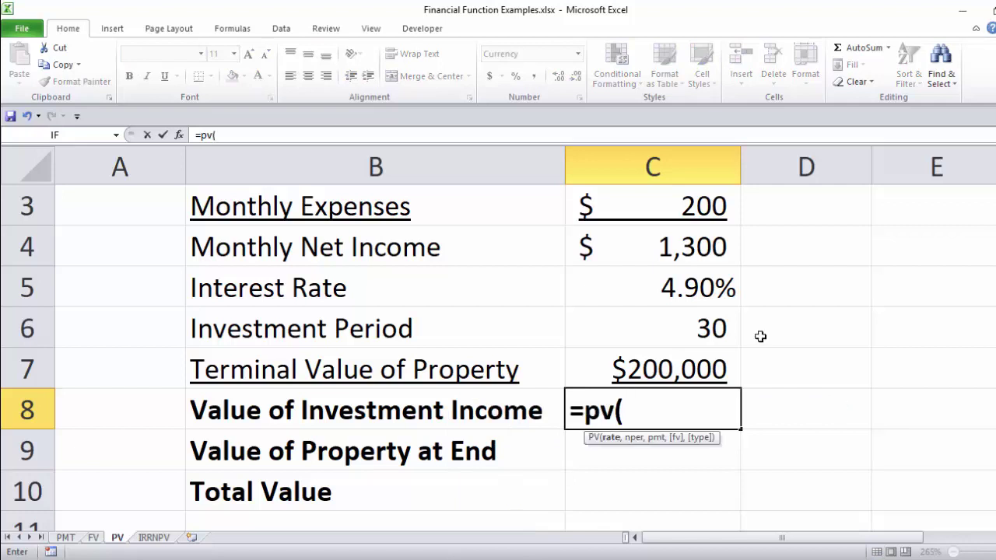
{"action": "left_click", "coordinate": [683, 290]}
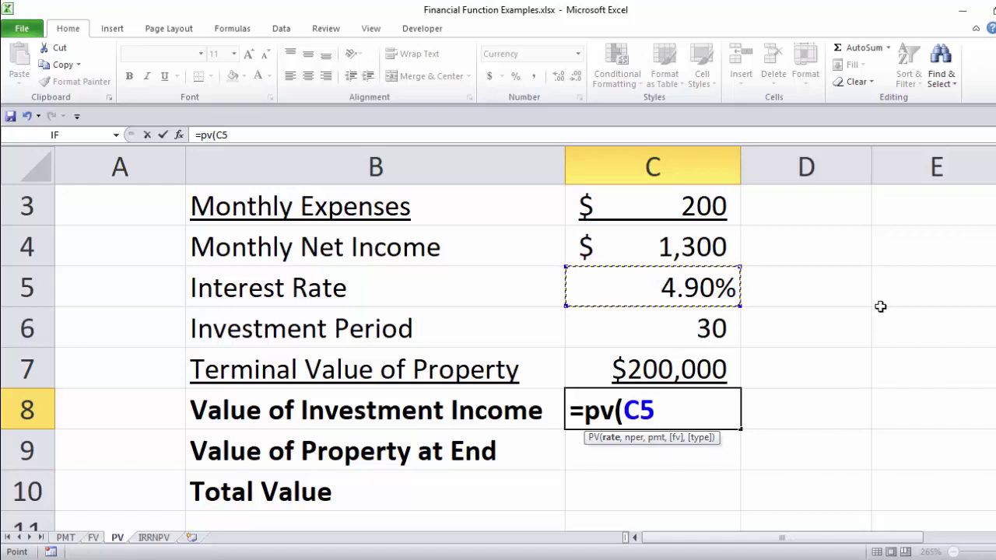
{"action": "type", "text": "/"}
{"action": "type", "text": "12"}
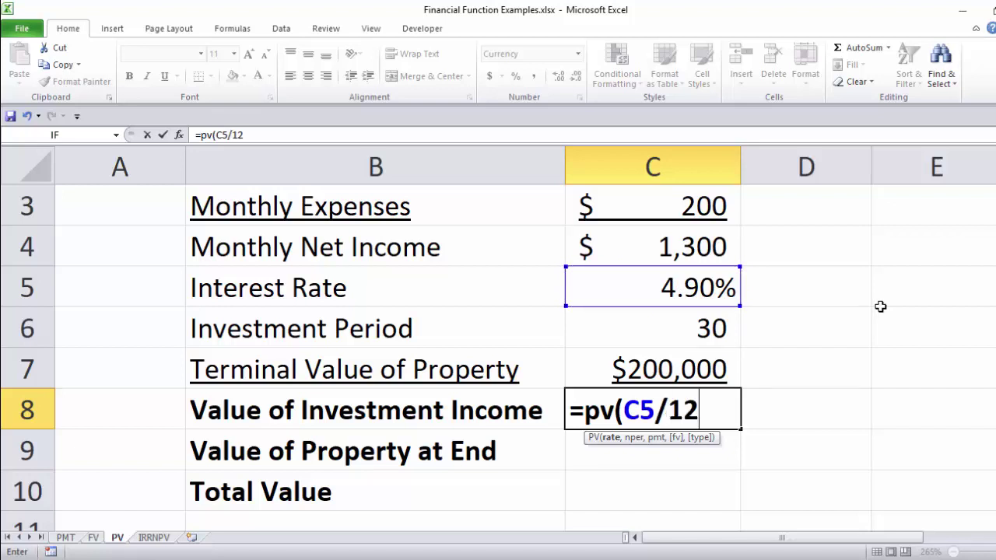
{"action": "type", "text": ","}
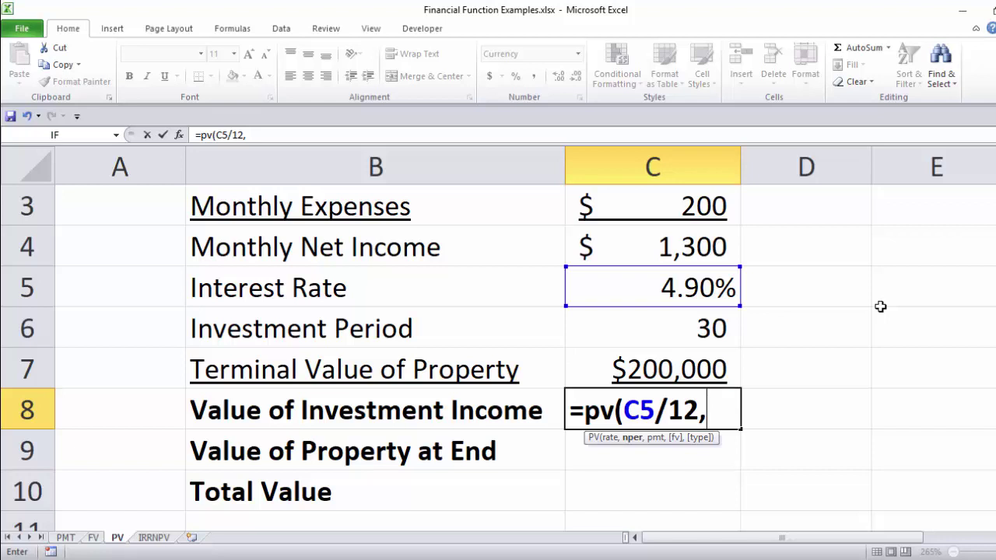
{"action": "left_click", "coordinate": [711, 328]}
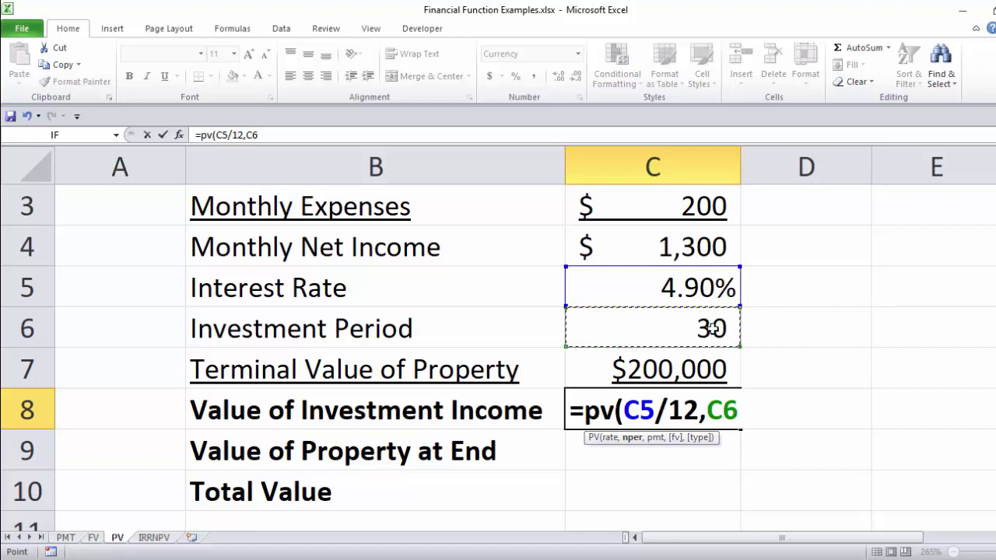
{"action": "type", "text": "*12,"}
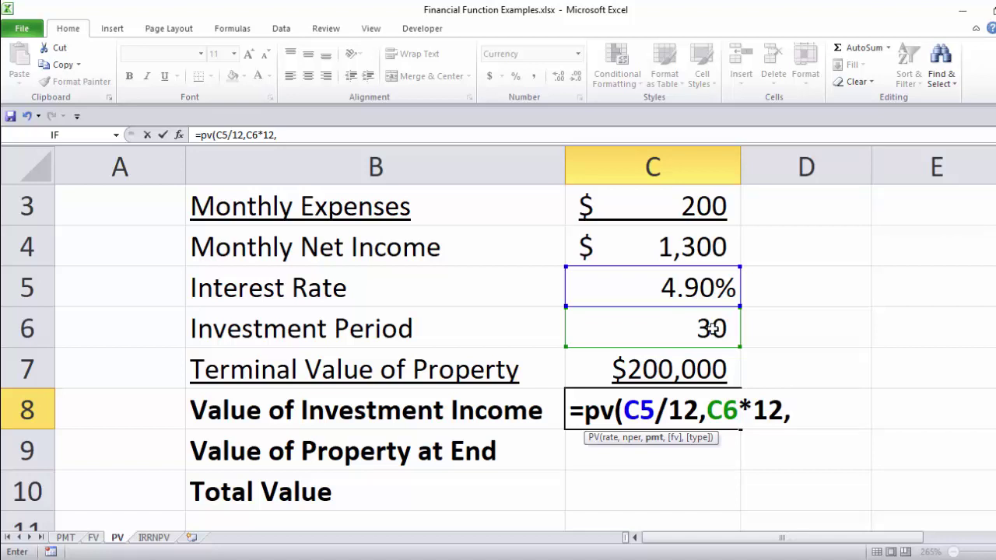
{"action": "type", "text": "-"}
{"action": "left_click", "coordinate": [683, 251]}
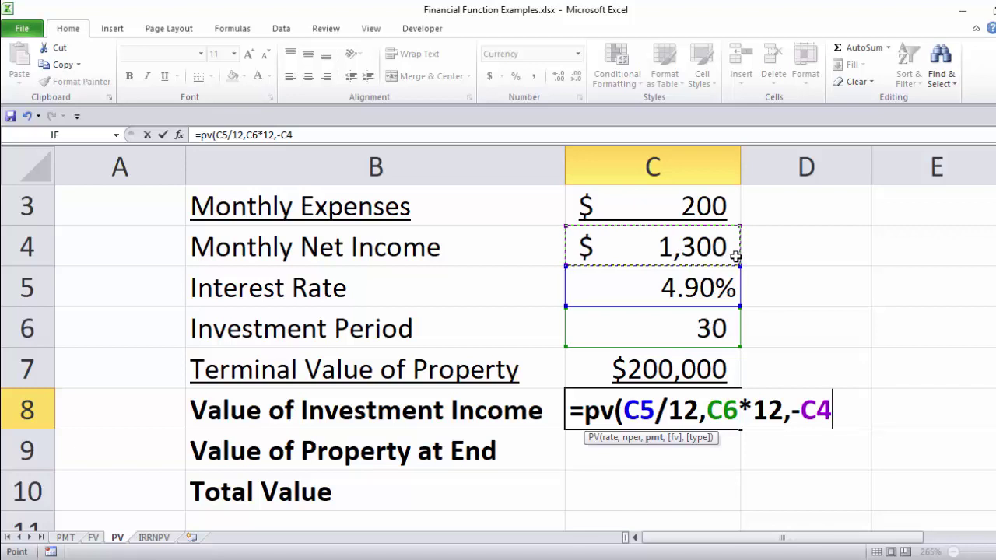
{"action": "type", "text": ")"}
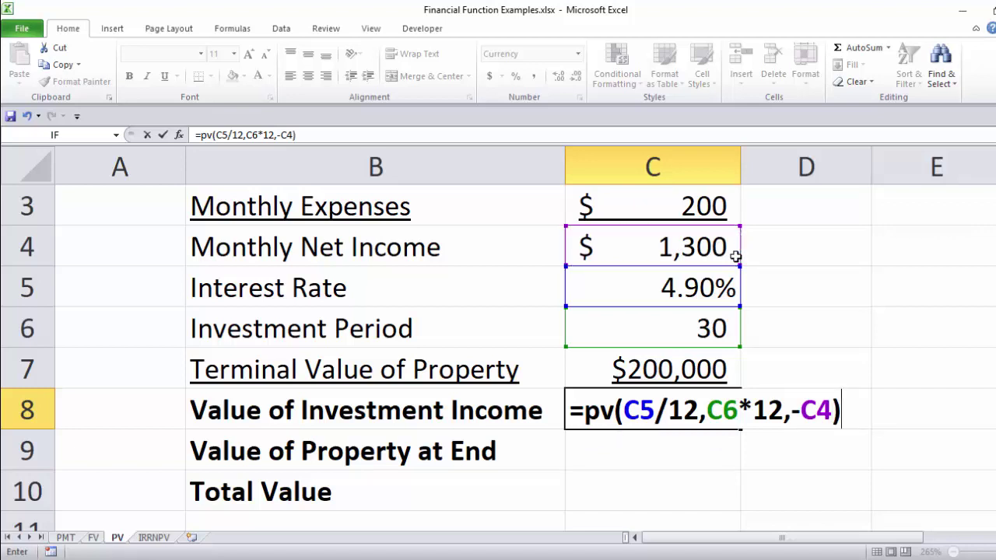
{"action": "key", "text": "Return"}
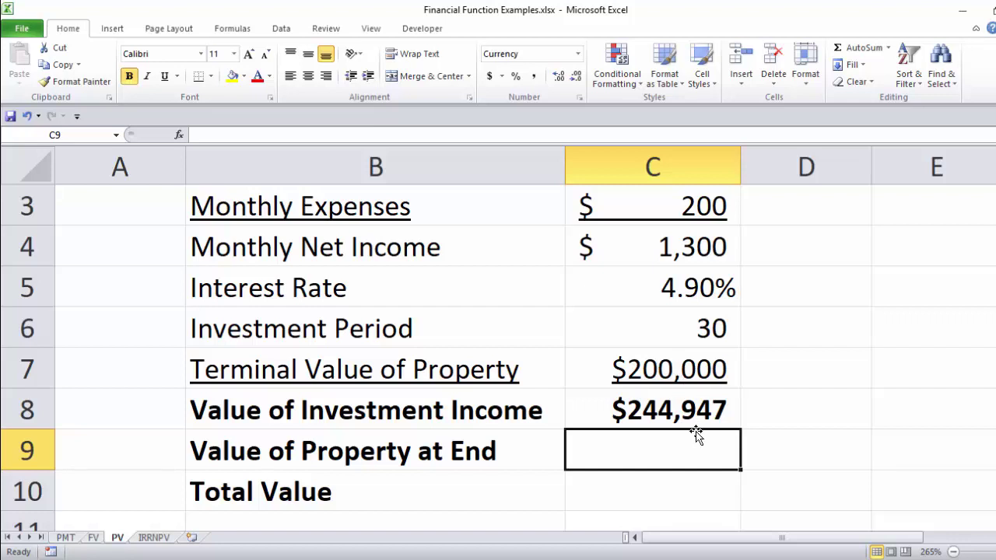
Calculate the Value of Property at End in C9 with =PV(C5/12,C6*12,,-C7), leaving the payment argument empty
{"action": "type", "text": "="}
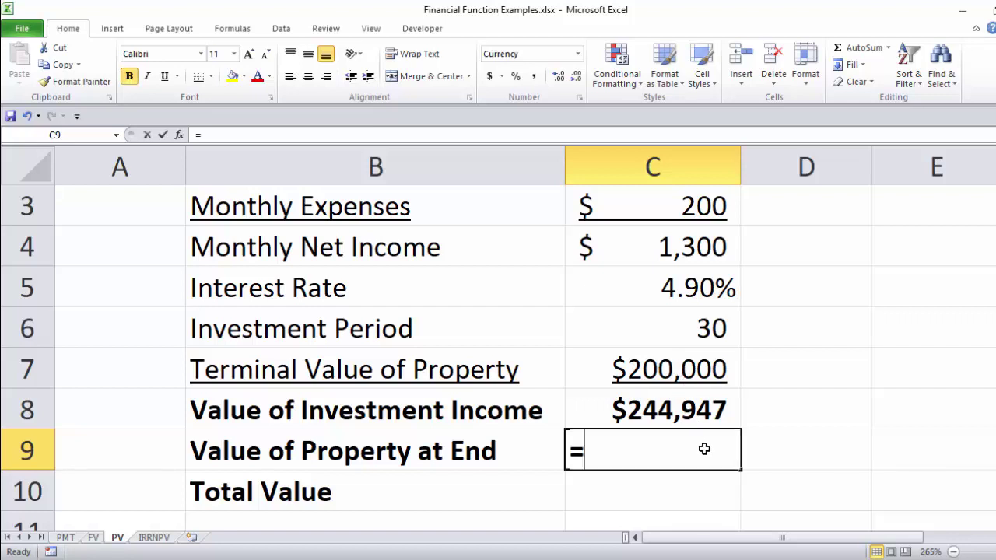
{"action": "type", "text": "pv("}
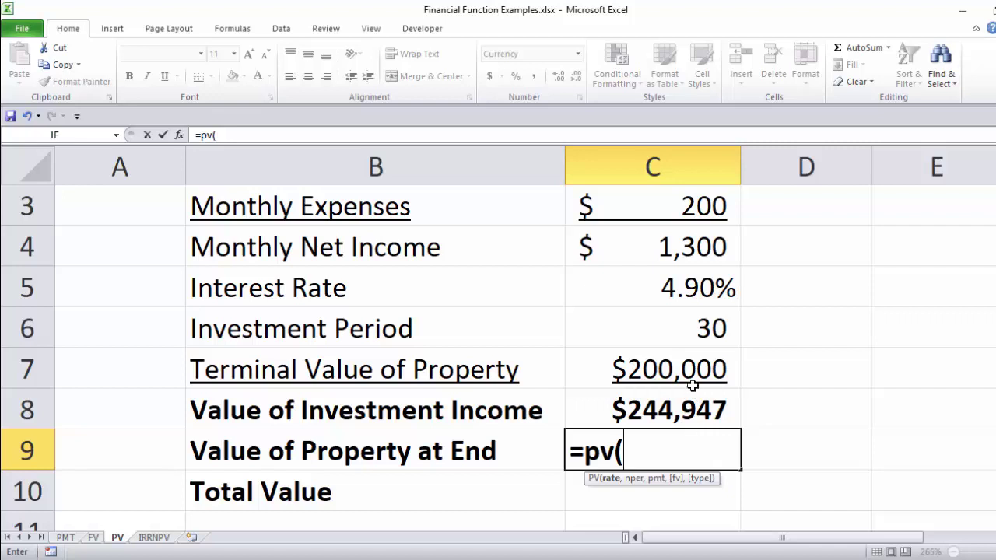
{"action": "left_click", "coordinate": [679, 290]}
{"action": "type", "text": "/"}
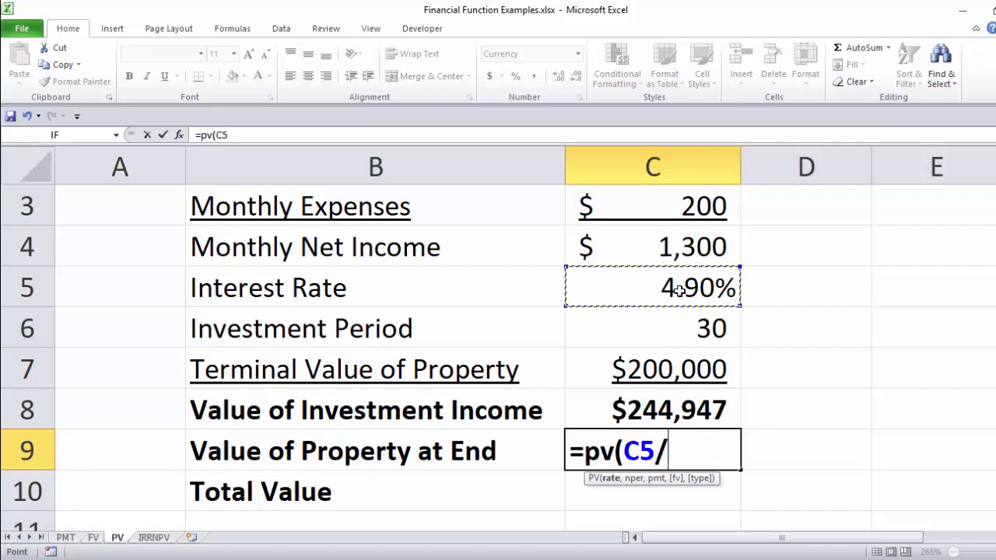
{"action": "type", "text": "12,"}
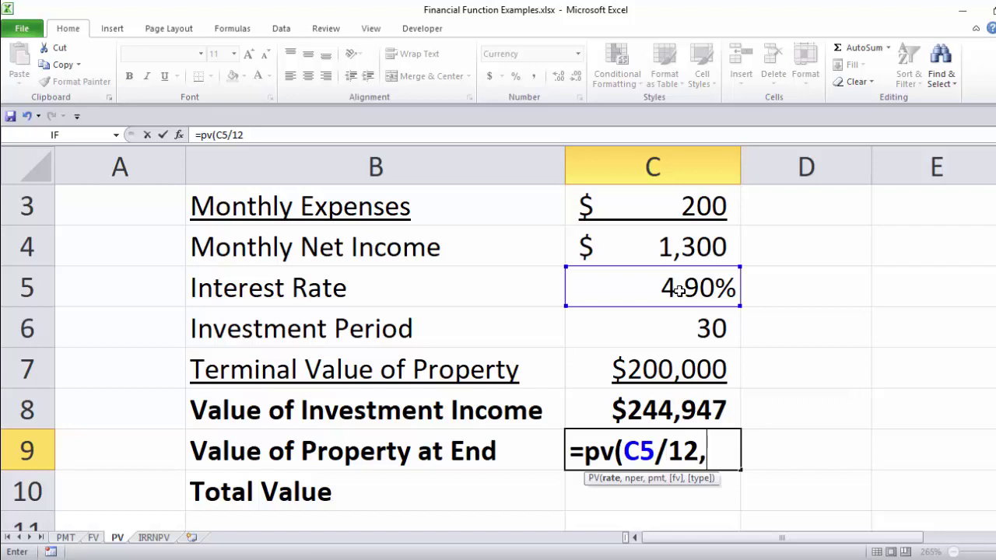
{"action": "left_click", "coordinate": [700, 328]}
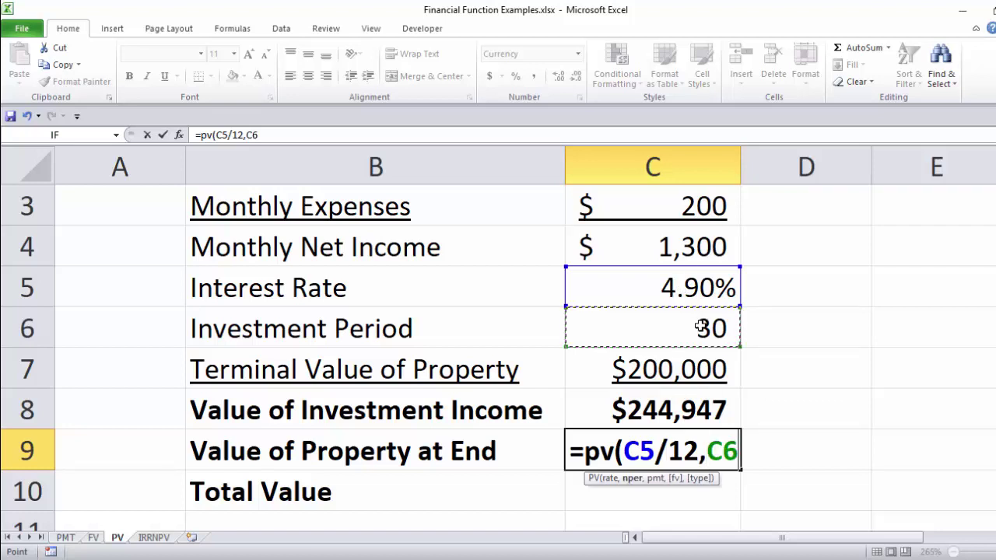
{"action": "type", "text": "*12"}
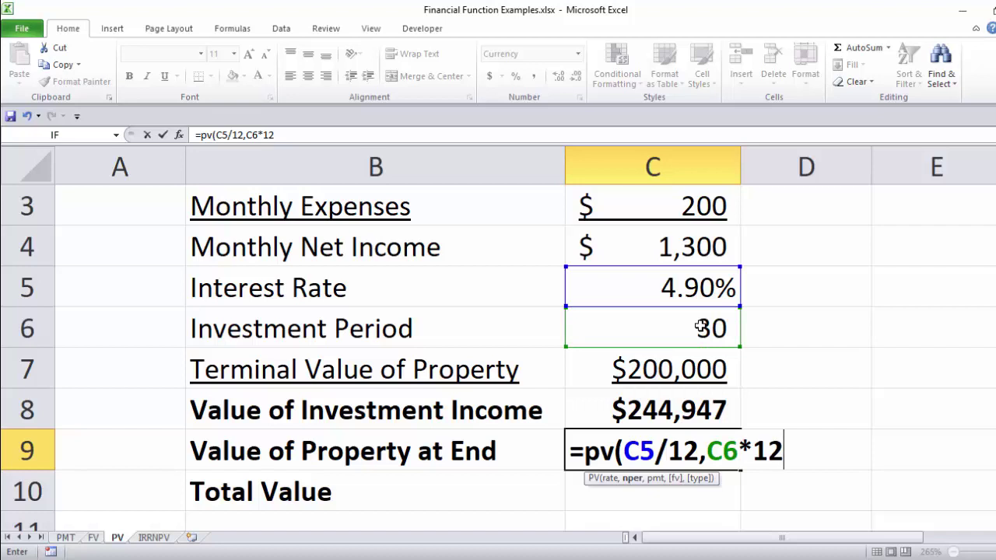
{"action": "type", "text": ","}
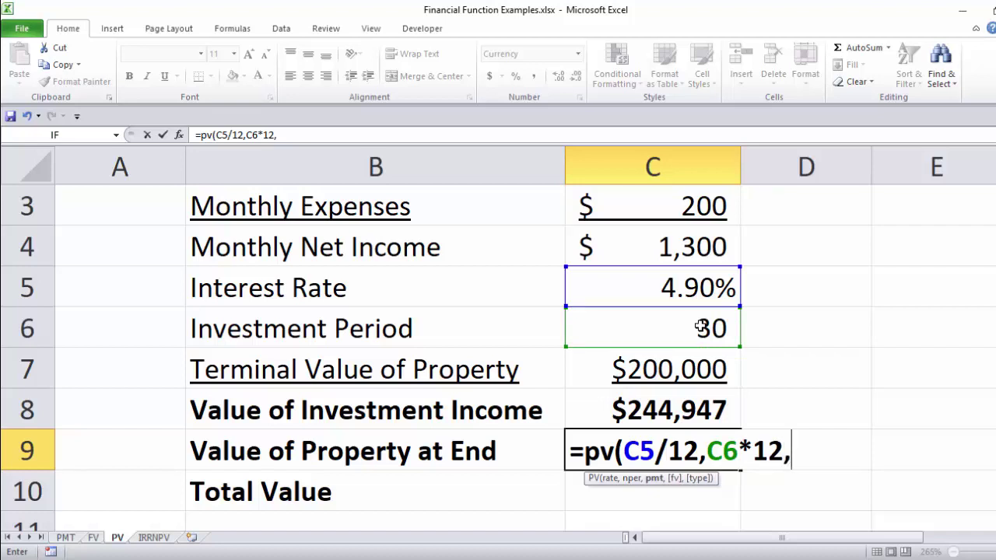
{"action": "type", "text": ","}
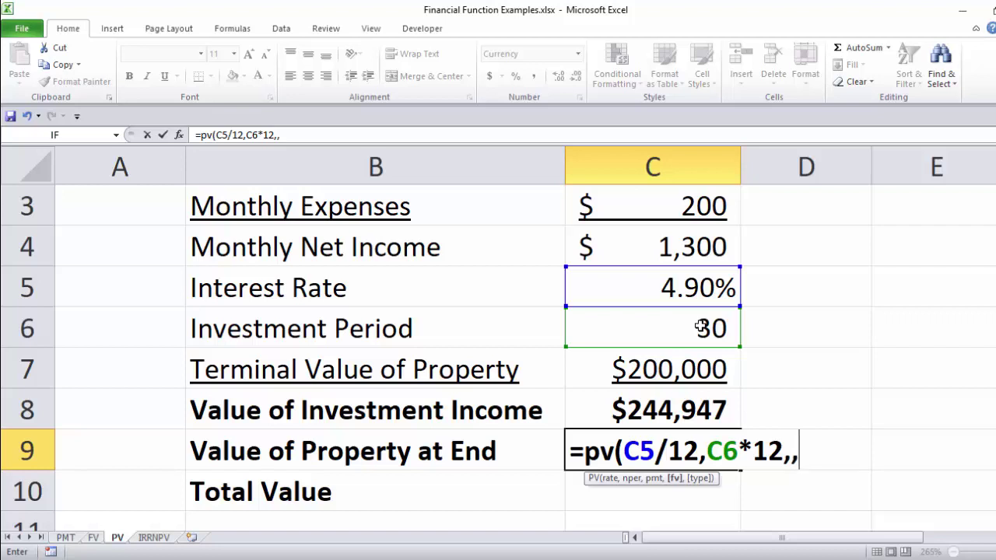
{"action": "type", "text": "-"}
{"action": "left_click", "coordinate": [647, 360]}
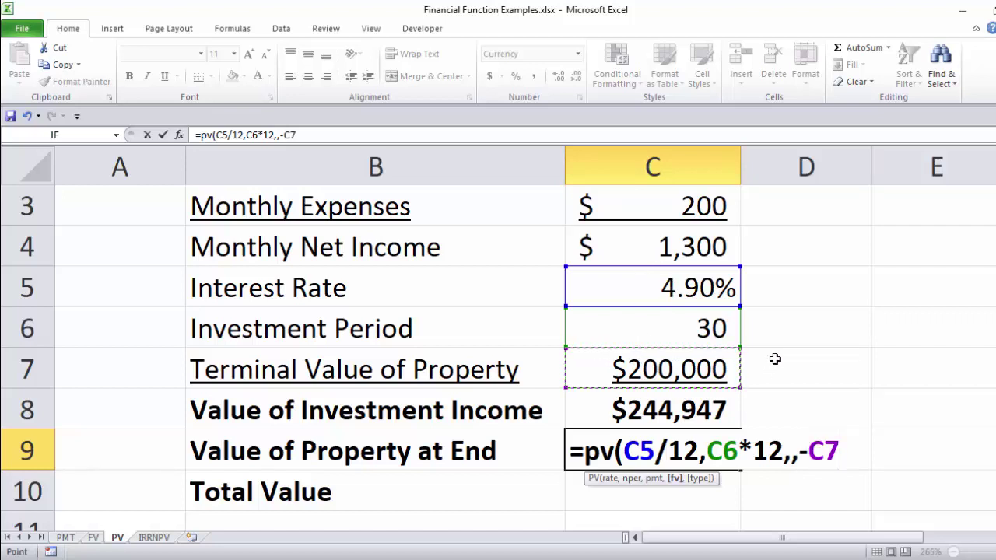
{"action": "type", "text": ")"}
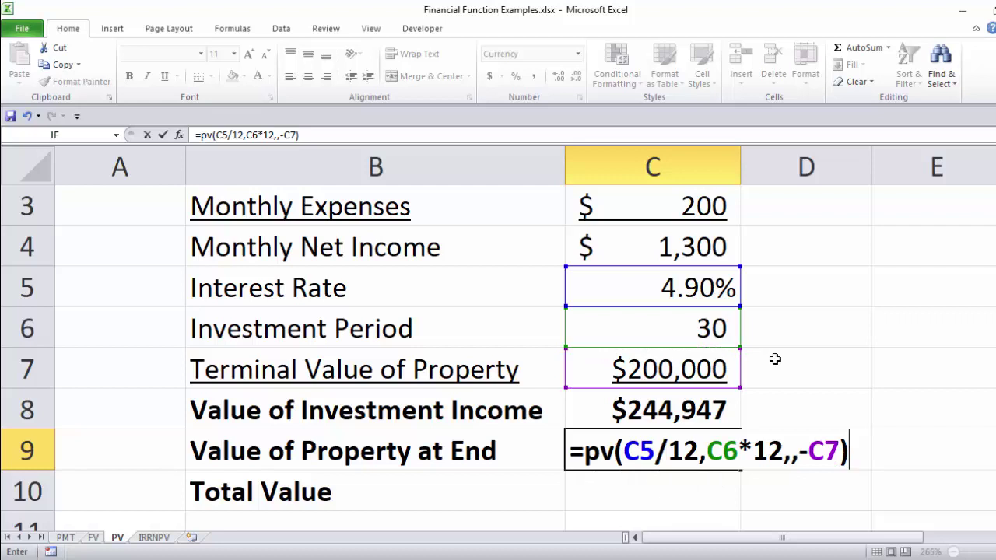
{"action": "key", "text": "Return"}
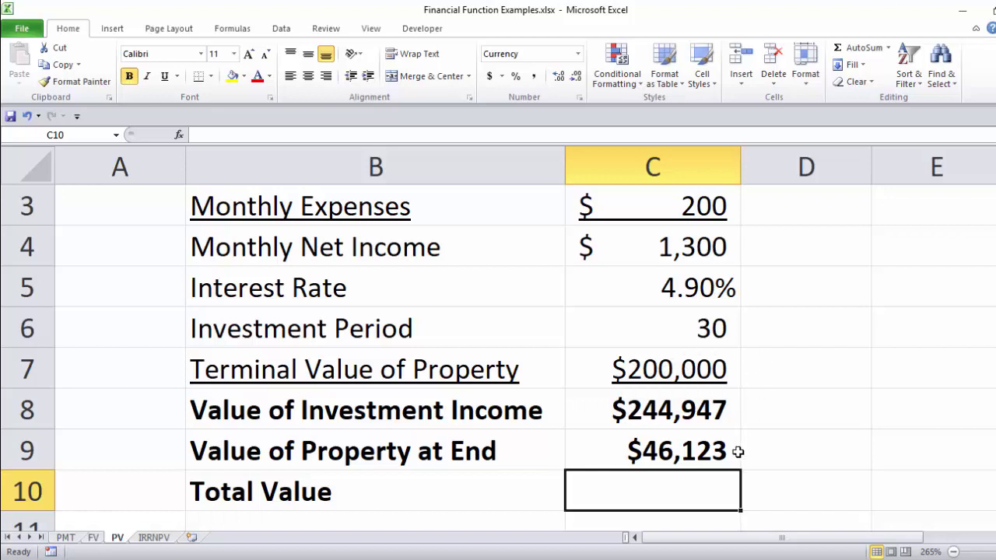
Set the Terminal Value of Property in C7 to 400000
{"action": "left_click", "coordinate": [684, 372]}
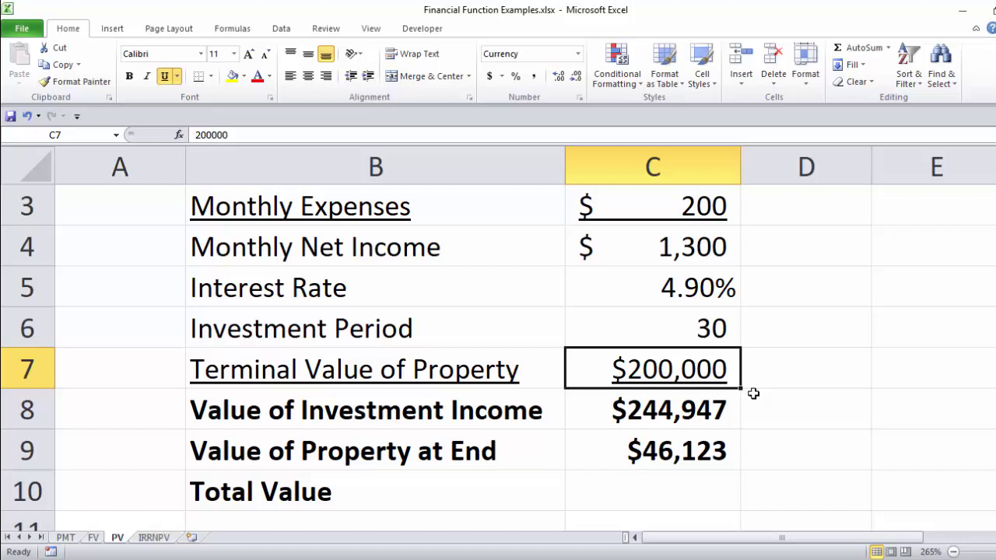
{"action": "type", "text": "4"}
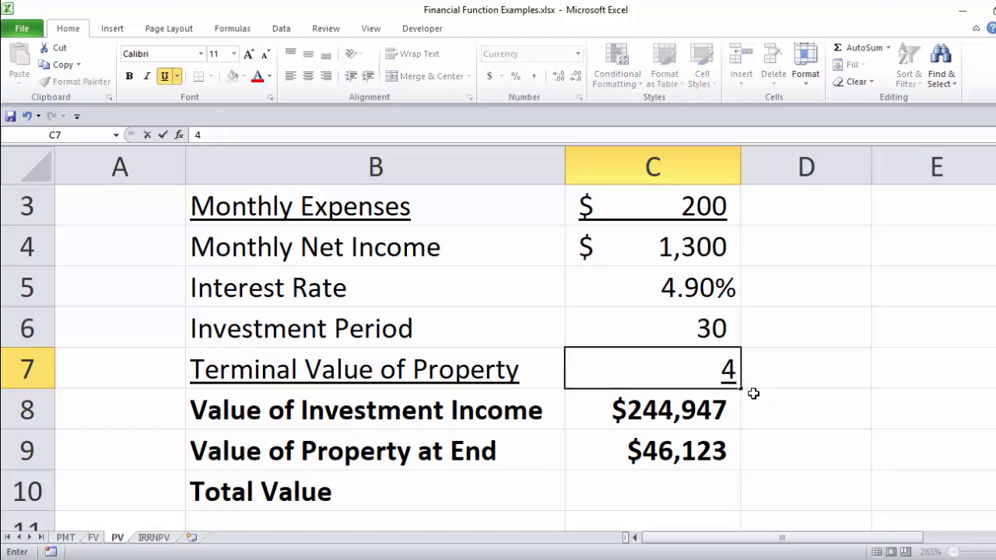
{"action": "type", "text": "00000"}
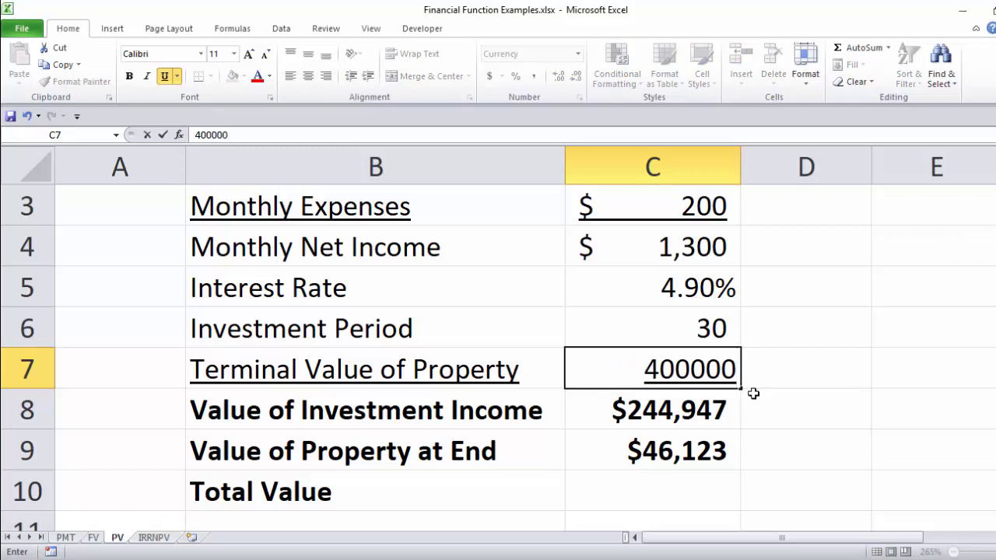
{"action": "key", "text": "Return"}
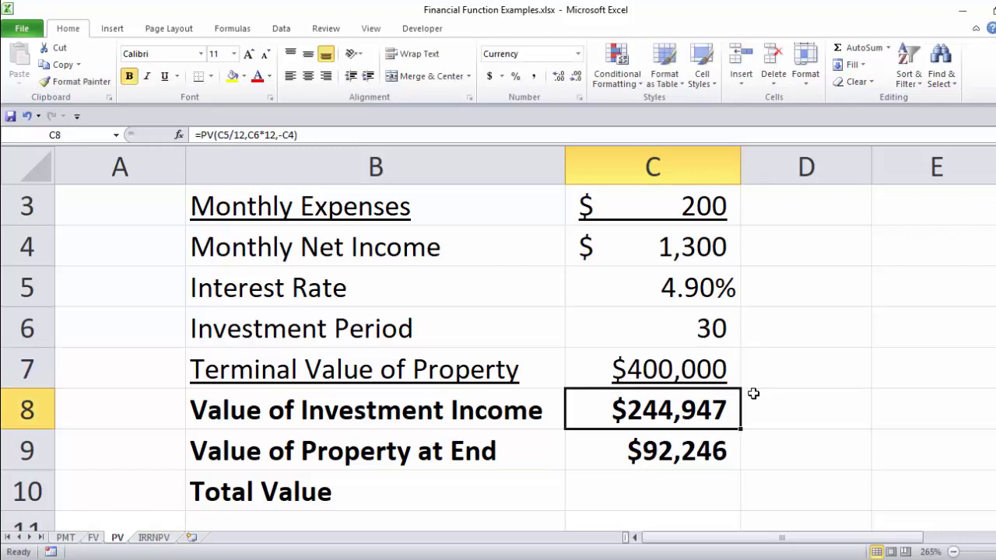
Underline the Value of Property at End label and amount in B9:C9
{"action": "left_click", "coordinate": [660, 480]}
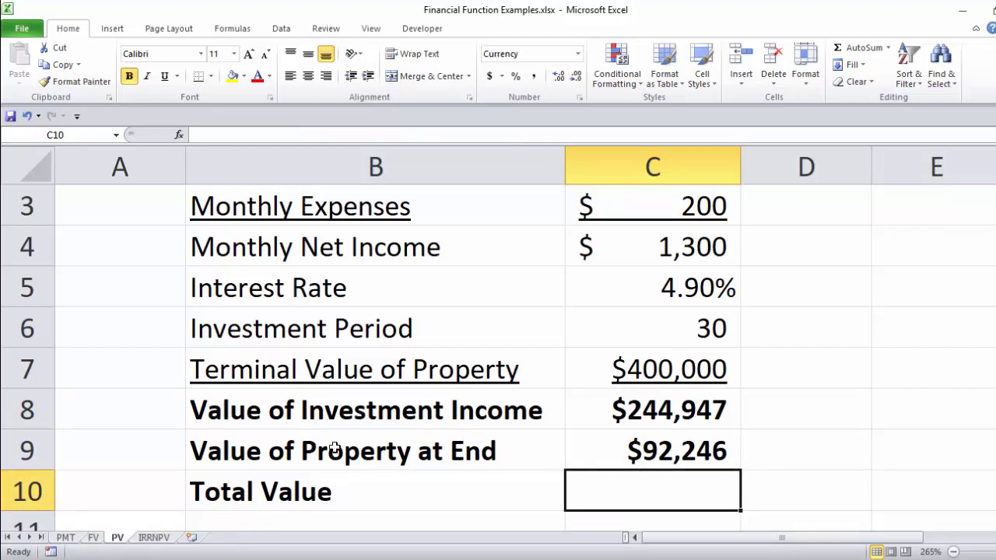
{"action": "left_click_drag", "start_coordinate": [254, 464], "coordinate": [646, 452]}
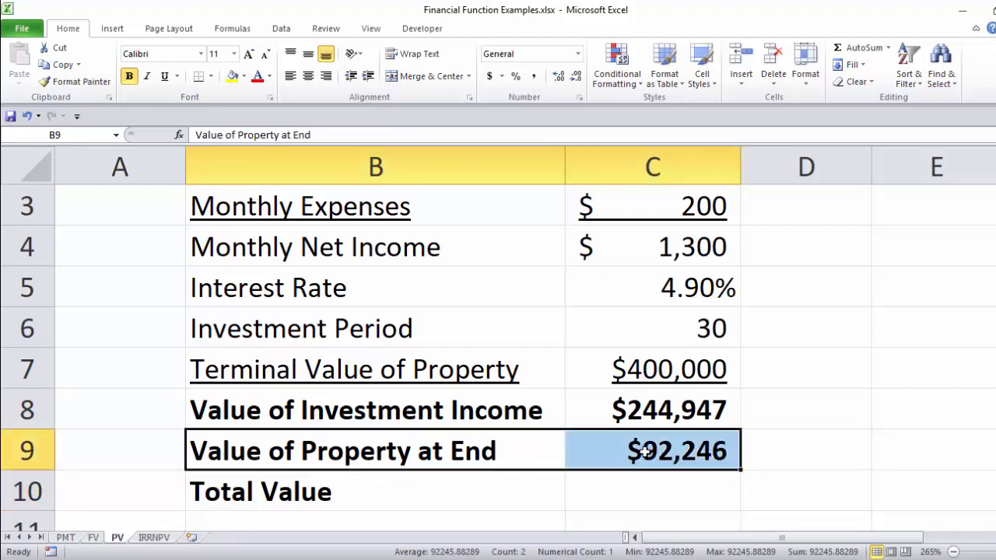
{"action": "key", "text": "ctrl+u"}
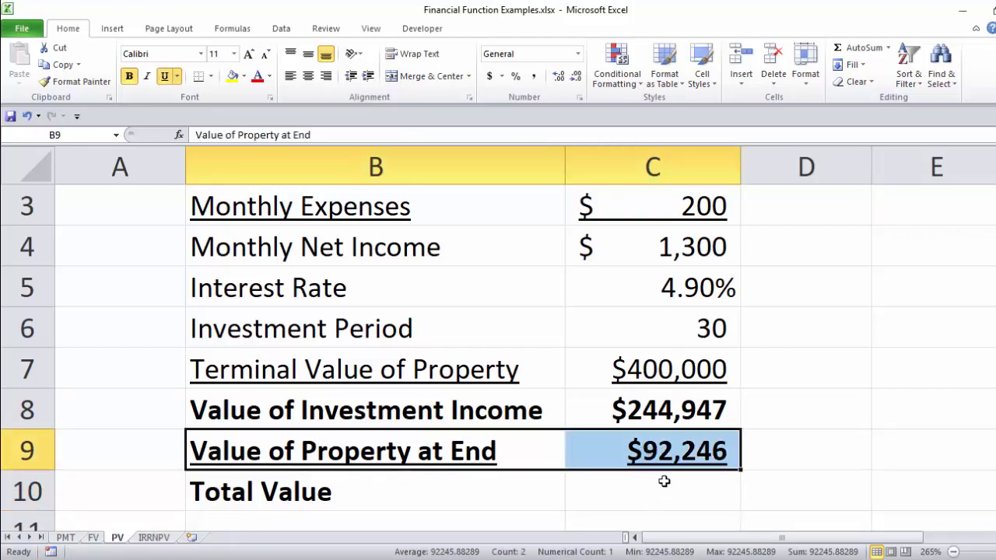
Calculate the Total Value in C10 by adding the investment income and property values with =C8+C9
{"action": "left_click", "coordinate": [668, 482]}
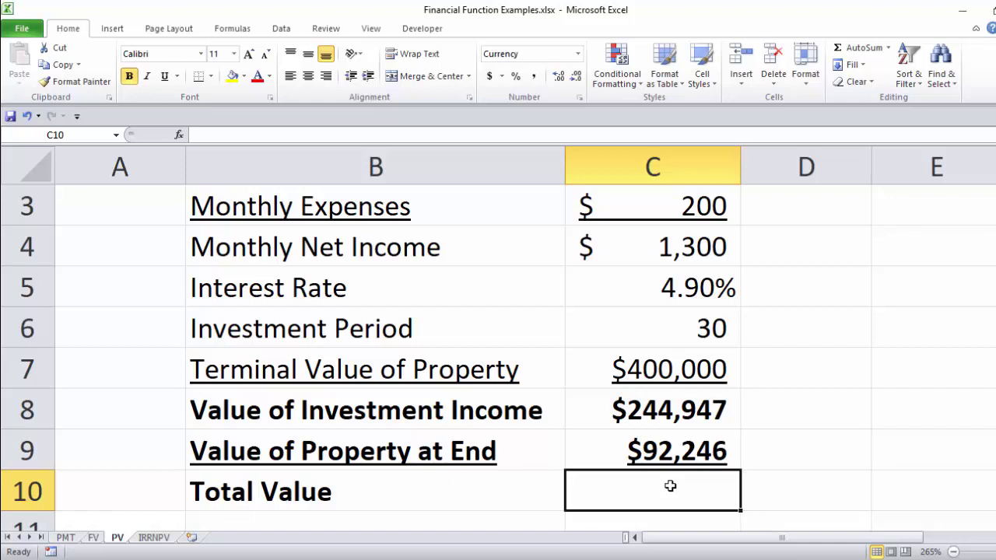
{"action": "type", "text": "="}
{"action": "left_click", "coordinate": [669, 414]}
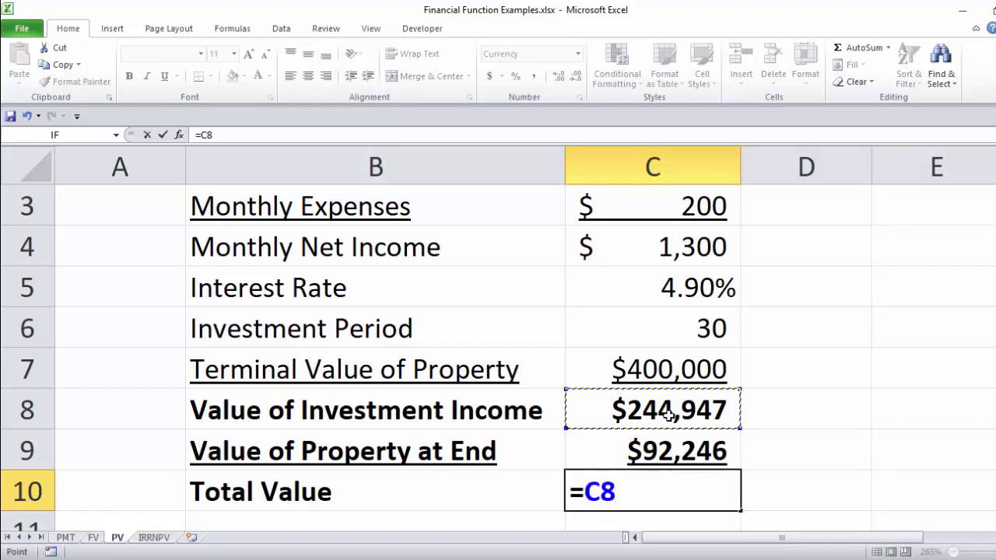
{"action": "type", "text": "+"}
{"action": "left_click", "coordinate": [650, 455]}
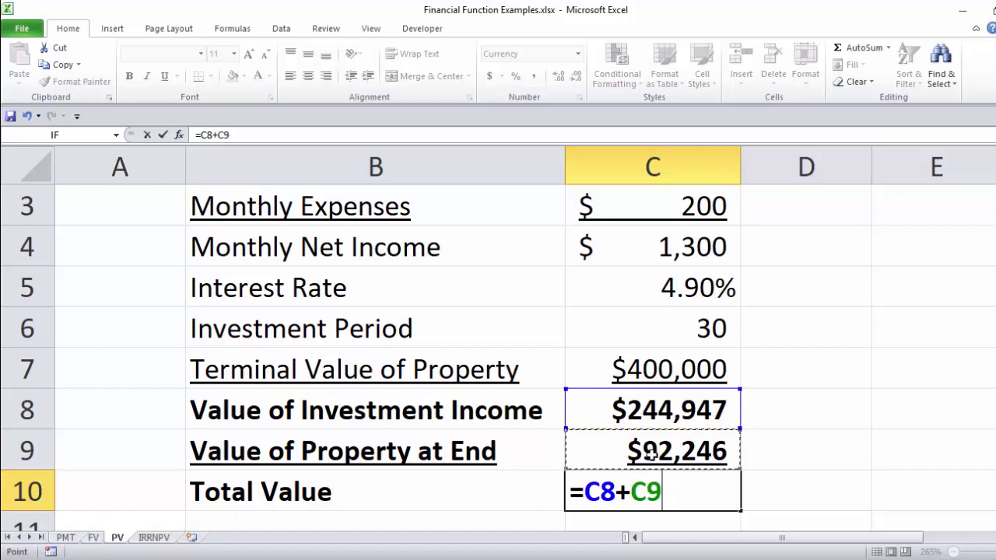
{"action": "key", "text": "Return"}
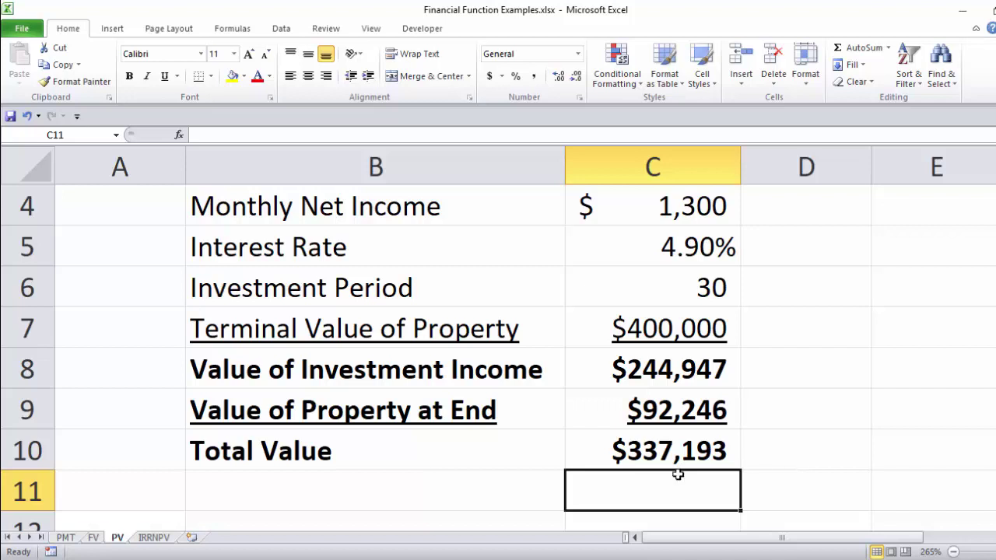
Apply a double underline to the Total Value label and amount in B10:C10
{"action": "left_click_drag", "start_coordinate": [263, 453], "coordinate": [689, 455]}
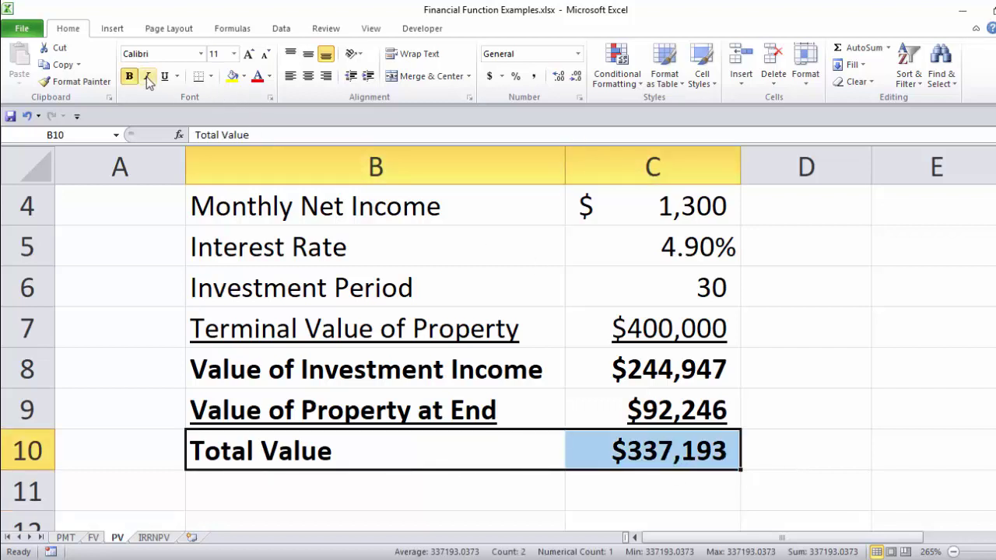
{"action": "left_click", "coordinate": [177, 77]}
{"action": "left_click", "coordinate": [188, 113]}
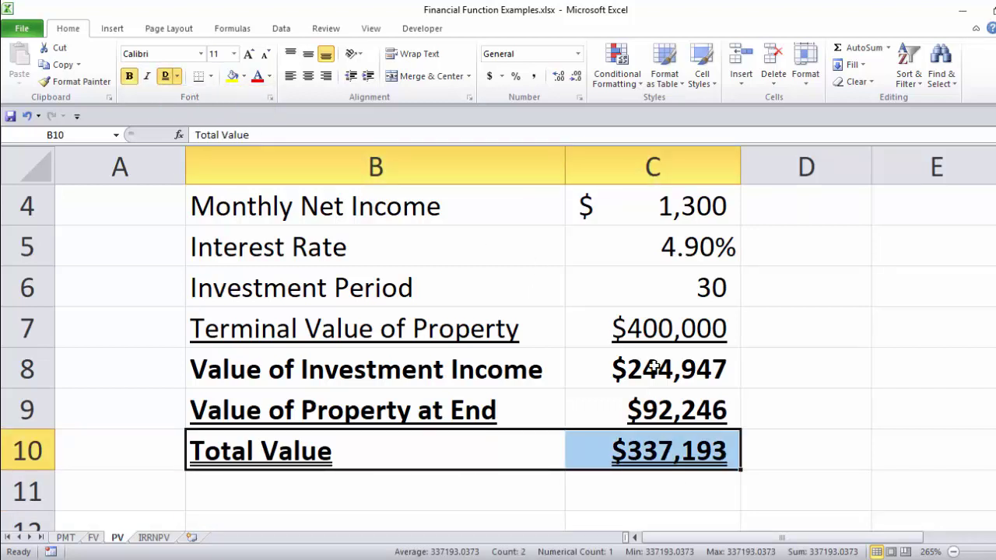
Switch to the IRRNPV sheet and examine the yearly cash flows, the cumulative cash flow formulas and the Equipment Loan Rate
{"action": "left_click", "coordinate": [660, 372]}
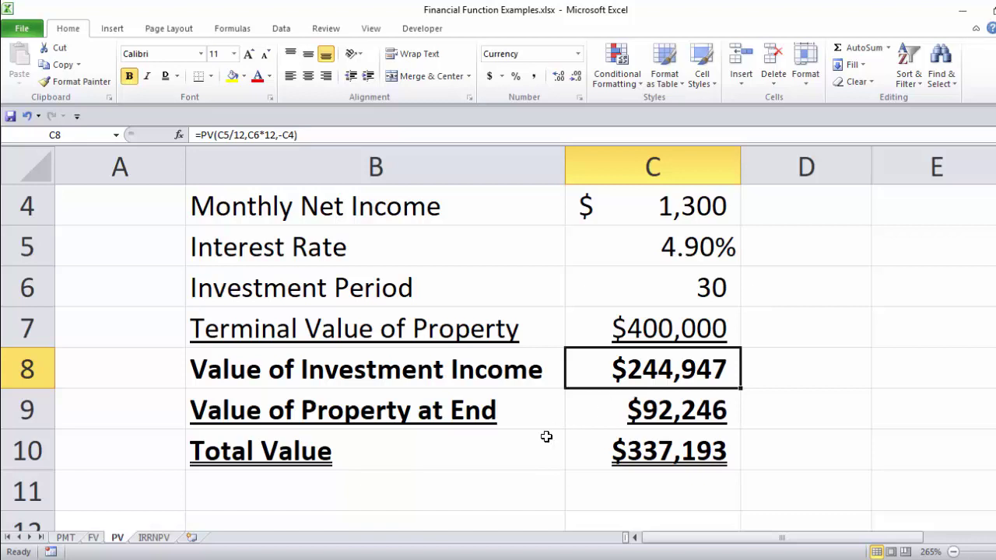
{"action": "left_click", "coordinate": [158, 537]}
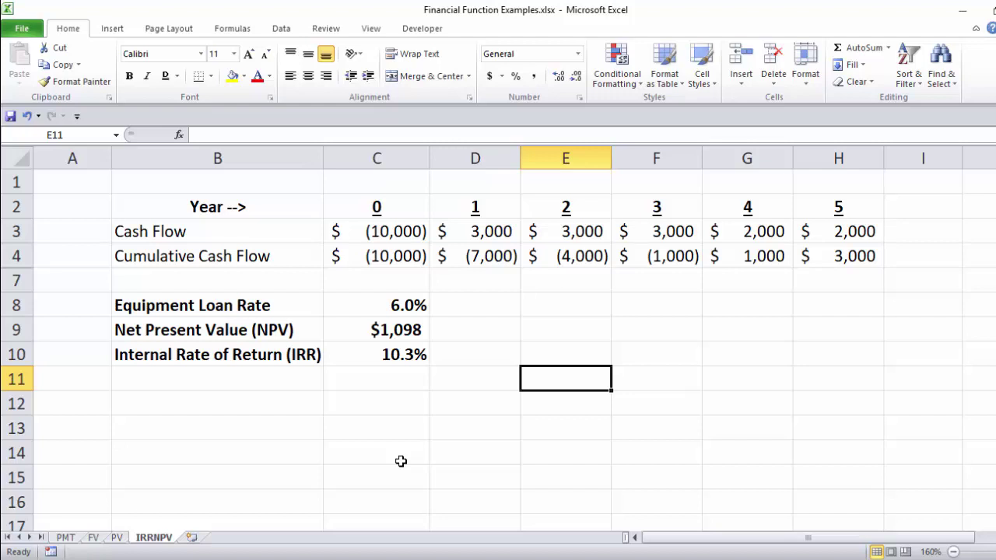
{"action": "left_click", "coordinate": [378, 232]}
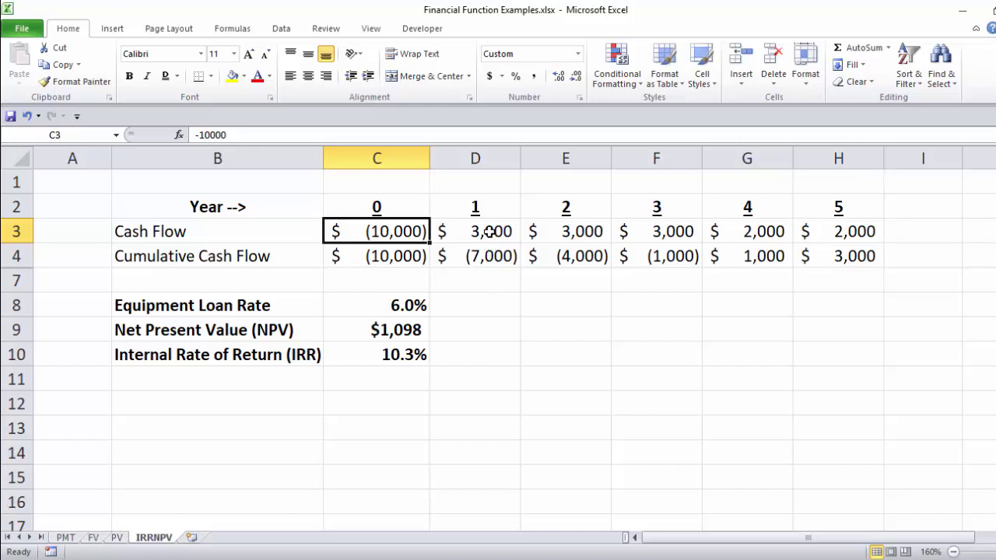
{"action": "left_click", "coordinate": [490, 231]}
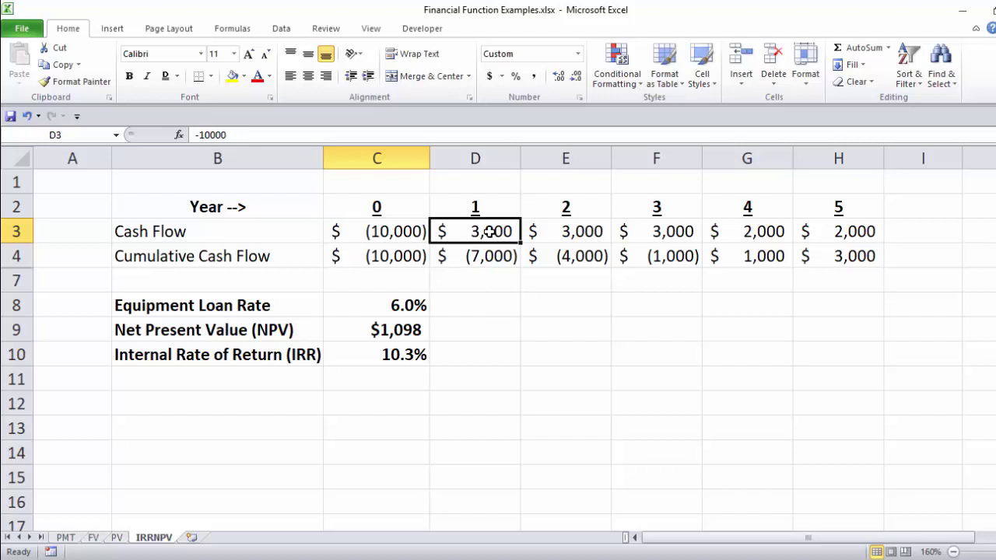
{"action": "left_click", "coordinate": [546, 232]}
{"action": "left_click", "coordinate": [665, 231]}
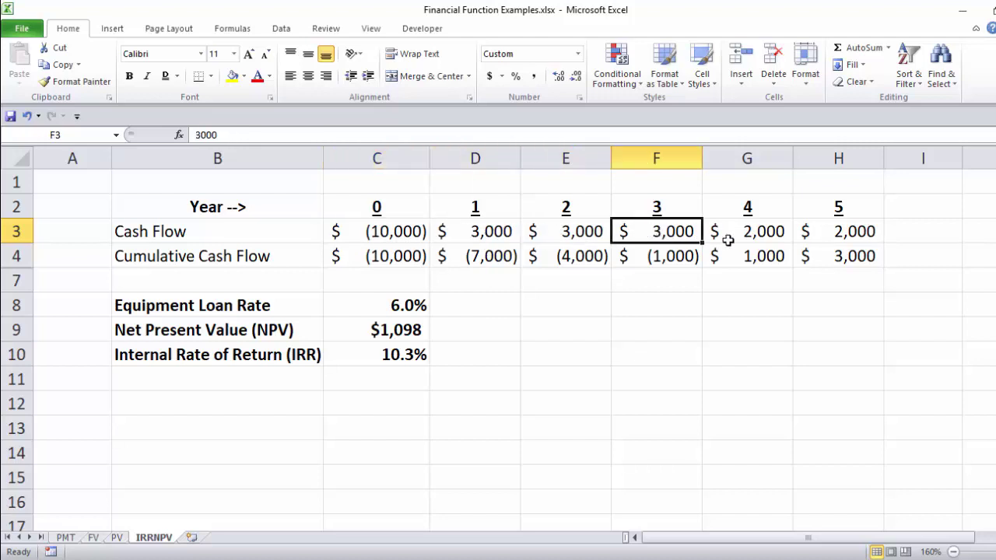
{"action": "left_click", "coordinate": [782, 229]}
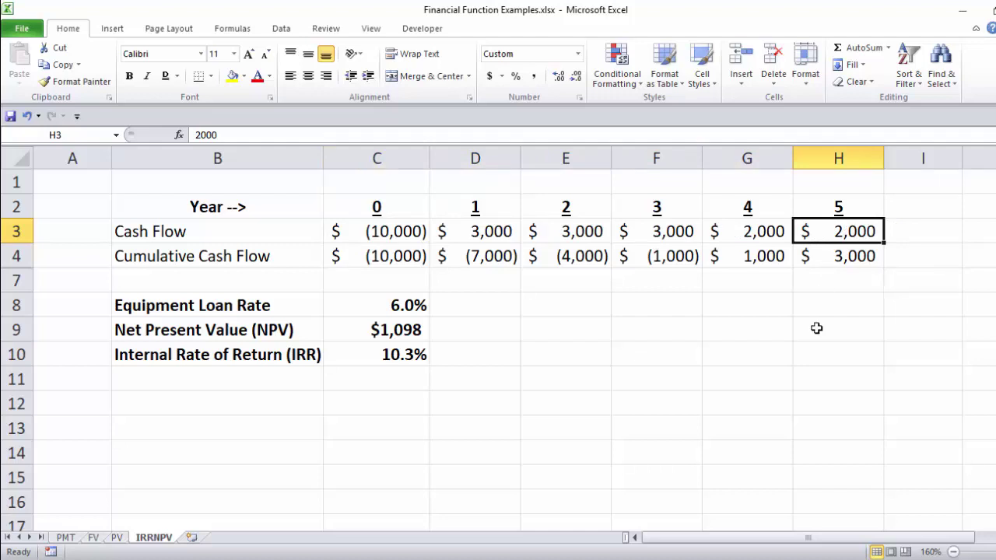
{"action": "left_click", "coordinate": [401, 259]}
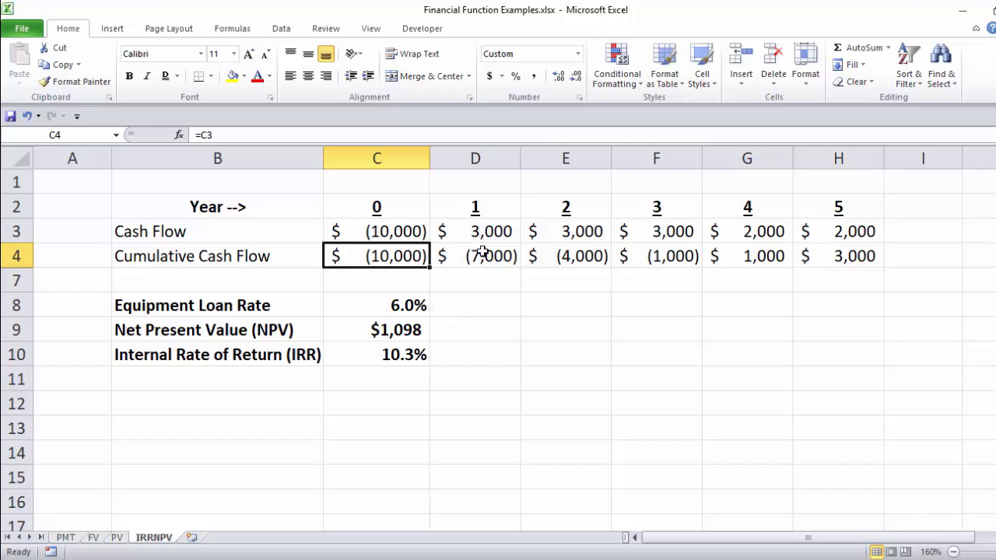
{"action": "left_click", "coordinate": [822, 262]}
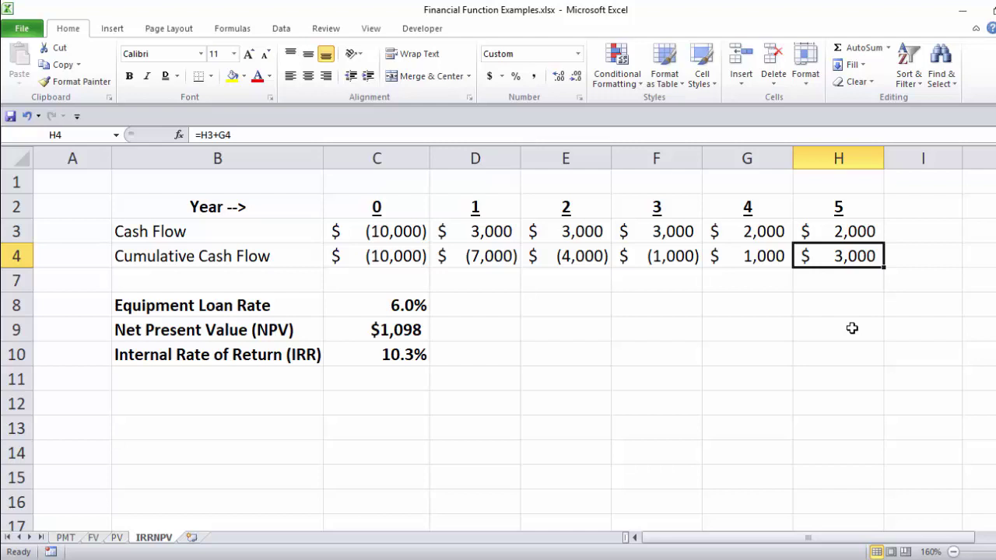
{"action": "left_click", "coordinate": [378, 308]}
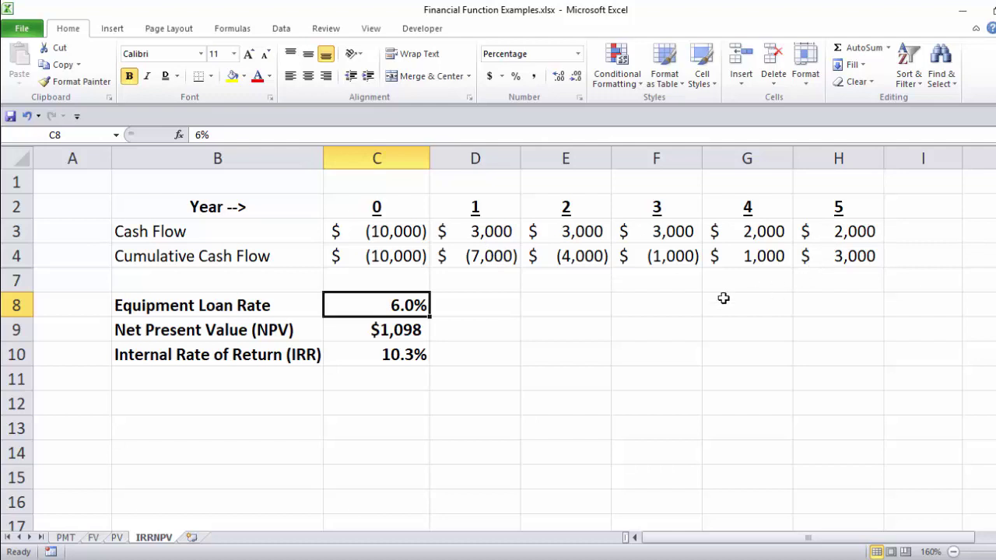
Hide rows 4 through 7 of the IRRNPV sheet
{"action": "left_click_drag", "start_coordinate": [14, 257], "coordinate": [16, 281]}
{"action": "right_click", "coordinate": [23, 284]}
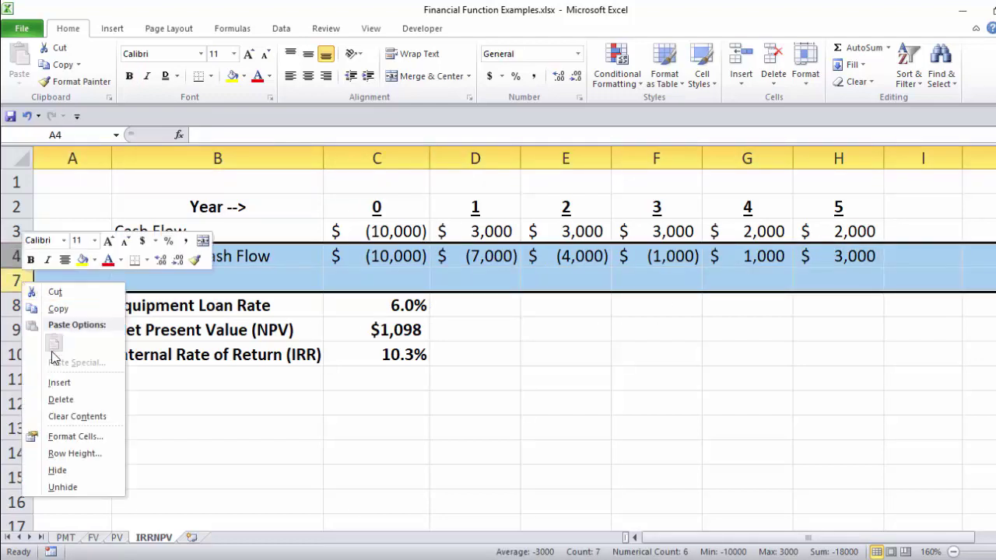
{"action": "left_click", "coordinate": [62, 470]}
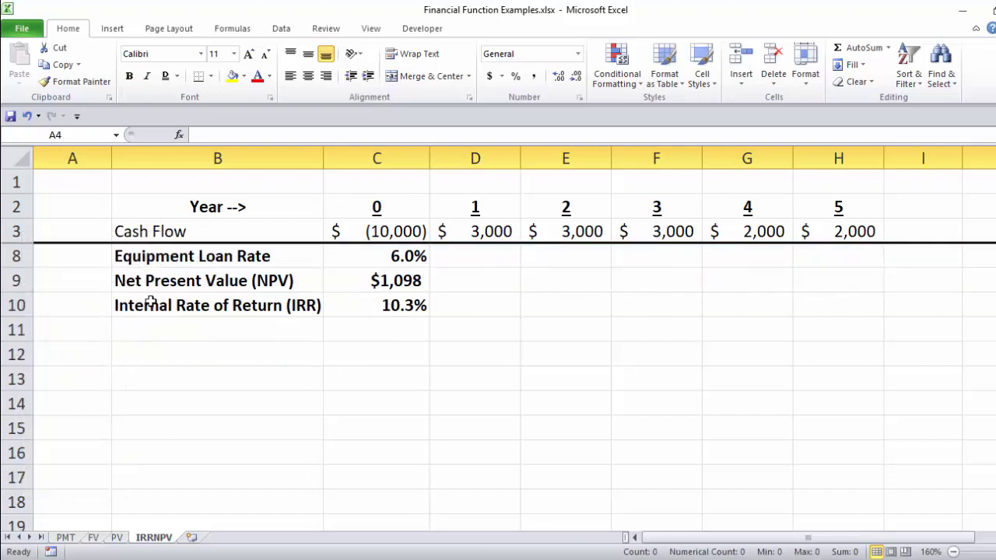
Unhide all the hidden rows between the Cash Flow row and the Equipment Loan Rate row
{"action": "left_click_drag", "start_coordinate": [17, 232], "coordinate": [18, 257]}
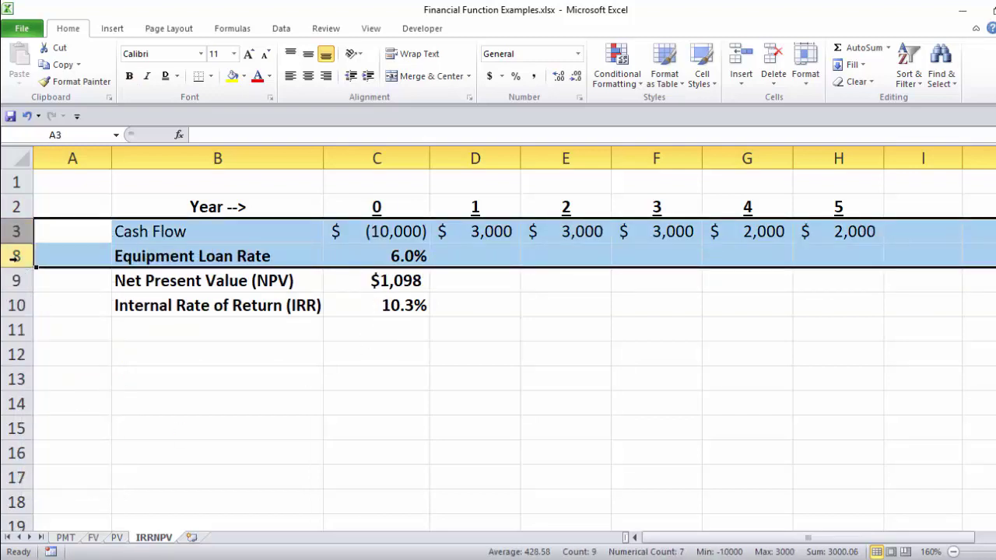
{"action": "right_click", "coordinate": [18, 258]}
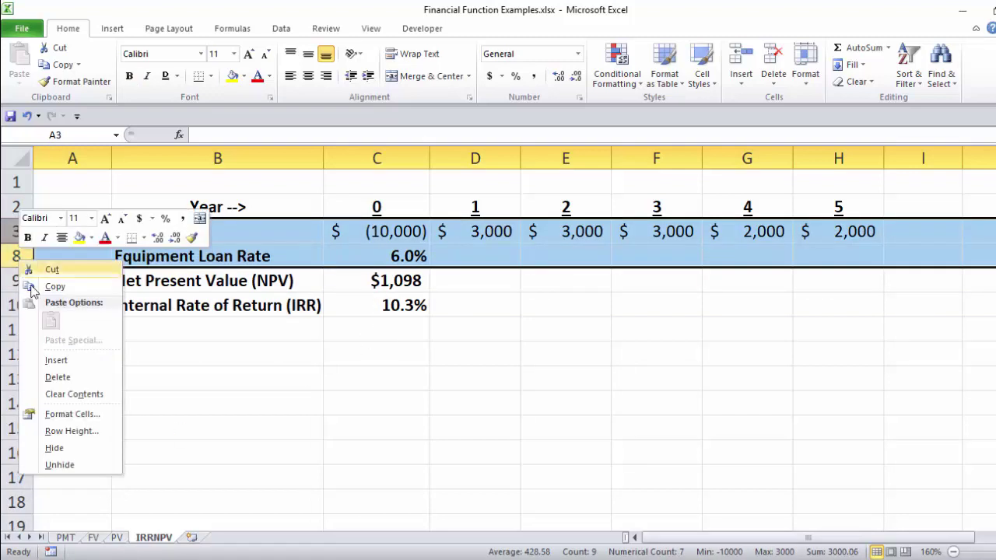
{"action": "left_click", "coordinate": [59, 465]}
{"action": "left_click", "coordinate": [278, 462]}
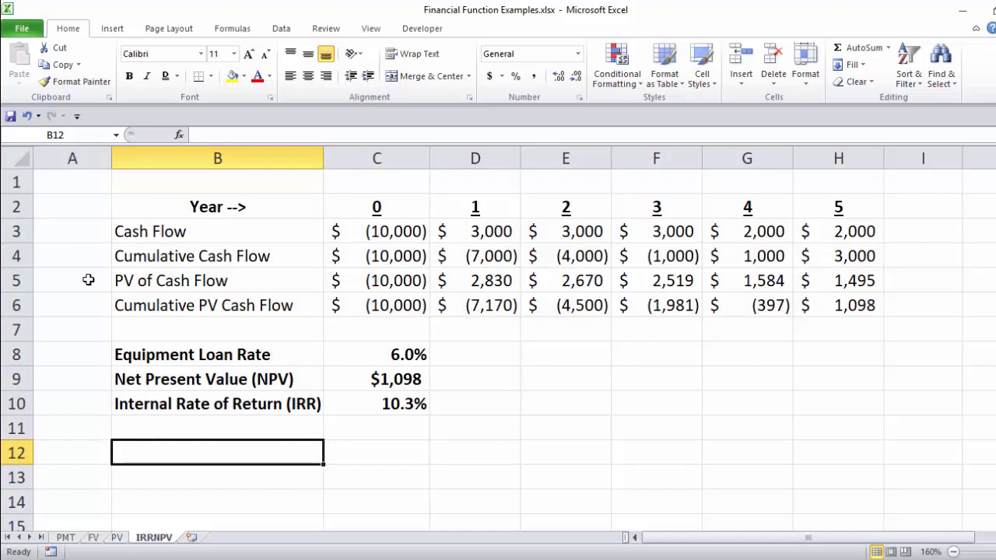
Insert a blank row above the PV of Cash Flow row
{"action": "left_click", "coordinate": [17, 280]}
{"action": "right_click", "coordinate": [17, 280]}
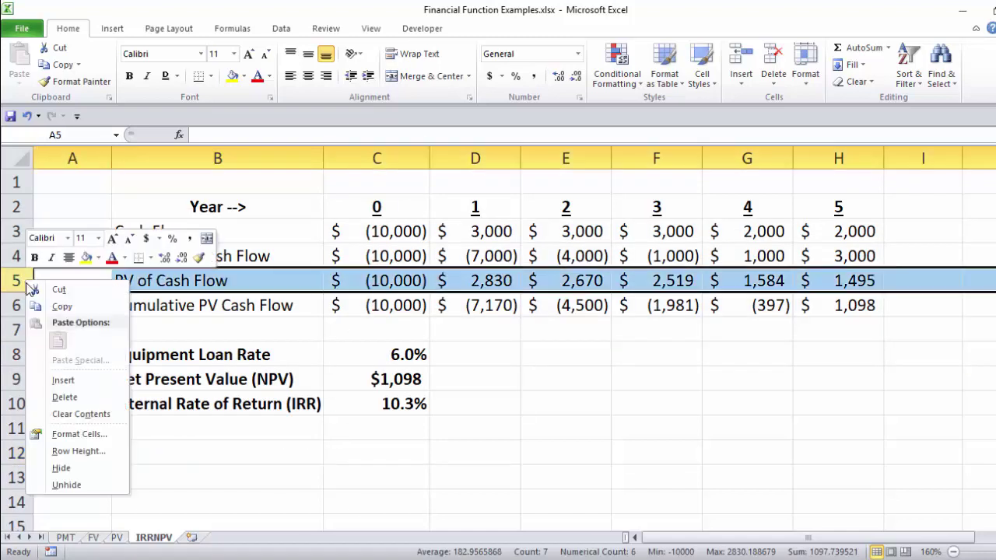
{"action": "left_click", "coordinate": [62, 379]}
Clear the Net Present Value and Internal Rate of Return results in C10:C11
{"action": "left_click", "coordinate": [394, 300]}
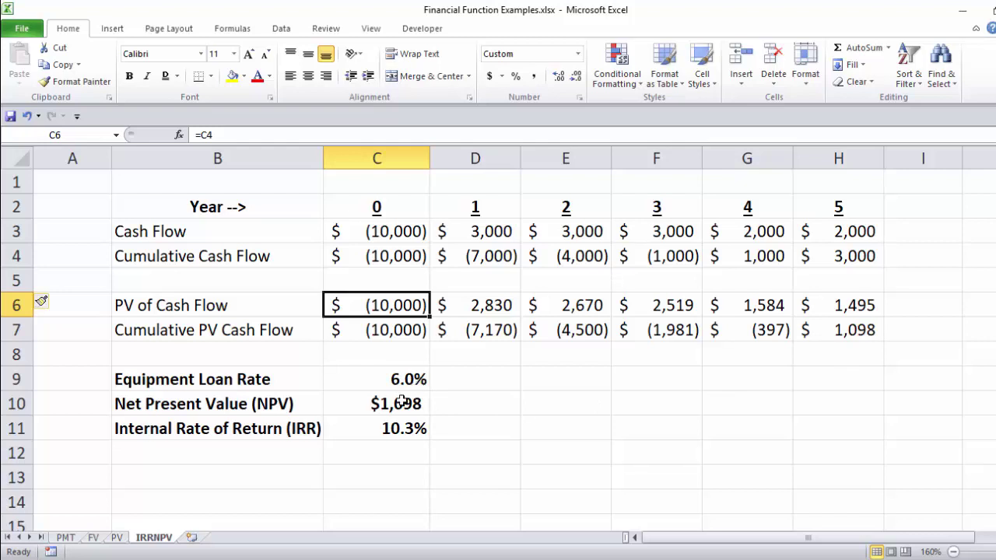
{"action": "left_click_drag", "start_coordinate": [398, 402], "coordinate": [408, 426]}
{"action": "key", "text": "Delete"}
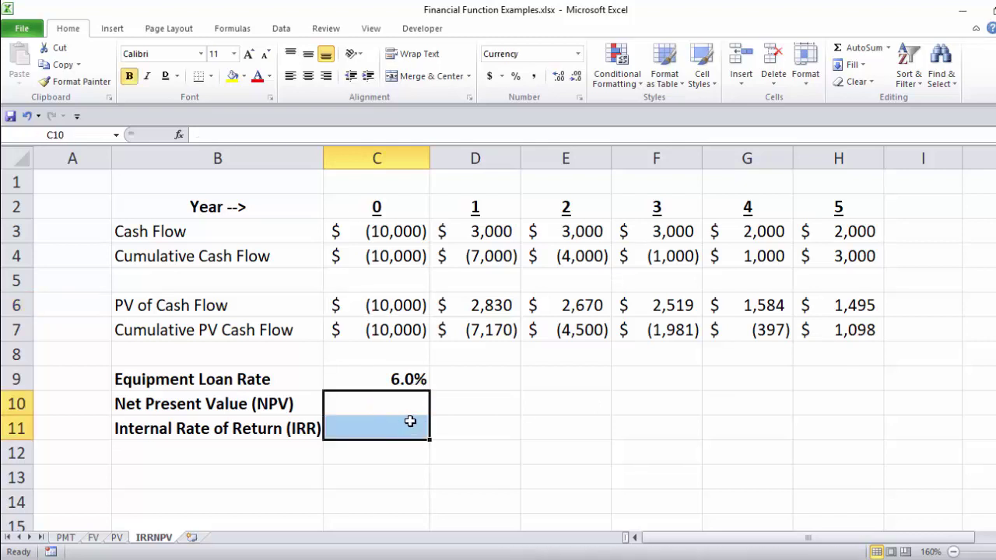
Calculate the Net Present Value in C10 from the loan rate, yearly cash flows and initial outlay with =NPV(C9,D3:H3)+C3
{"action": "left_click", "coordinate": [381, 403]}
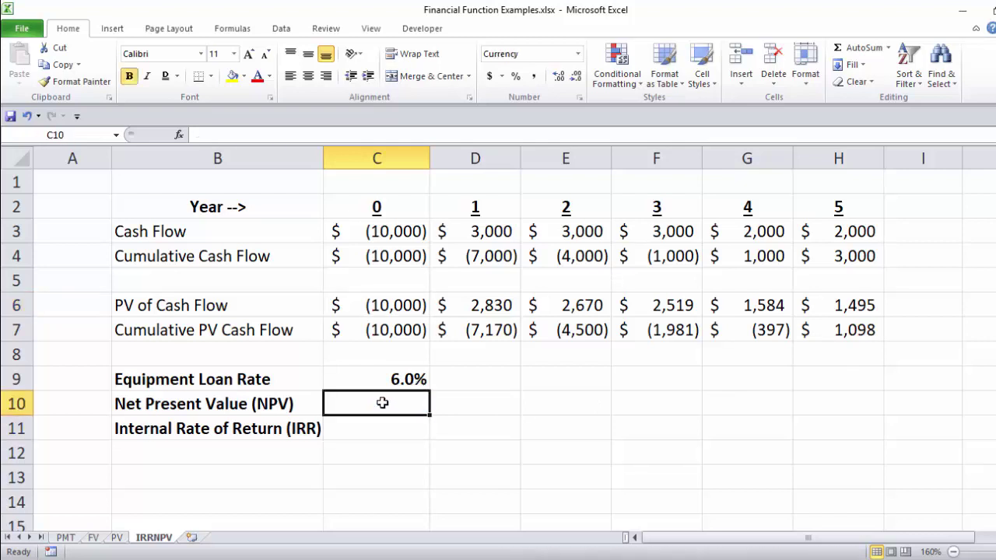
{"action": "type", "text": "="}
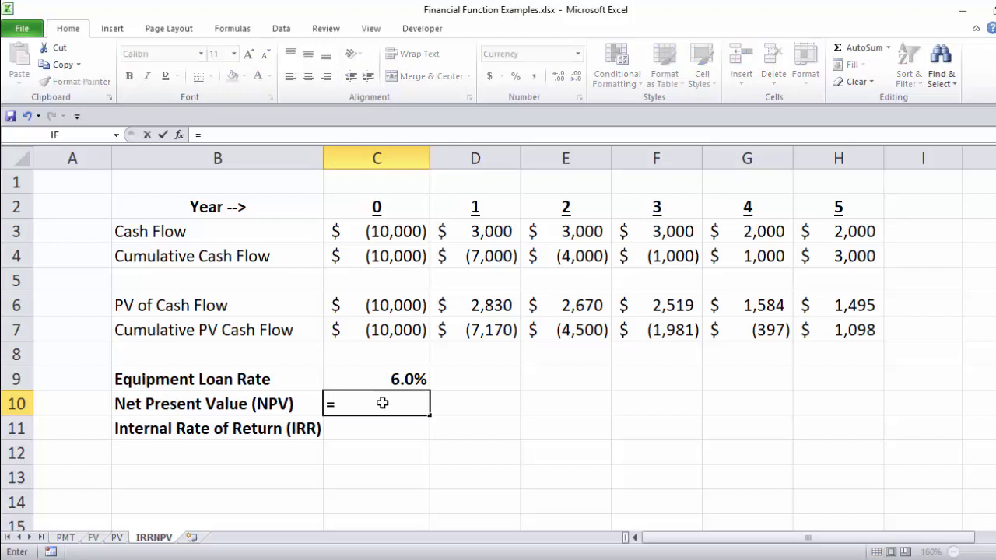
{"action": "type", "text": "npv"}
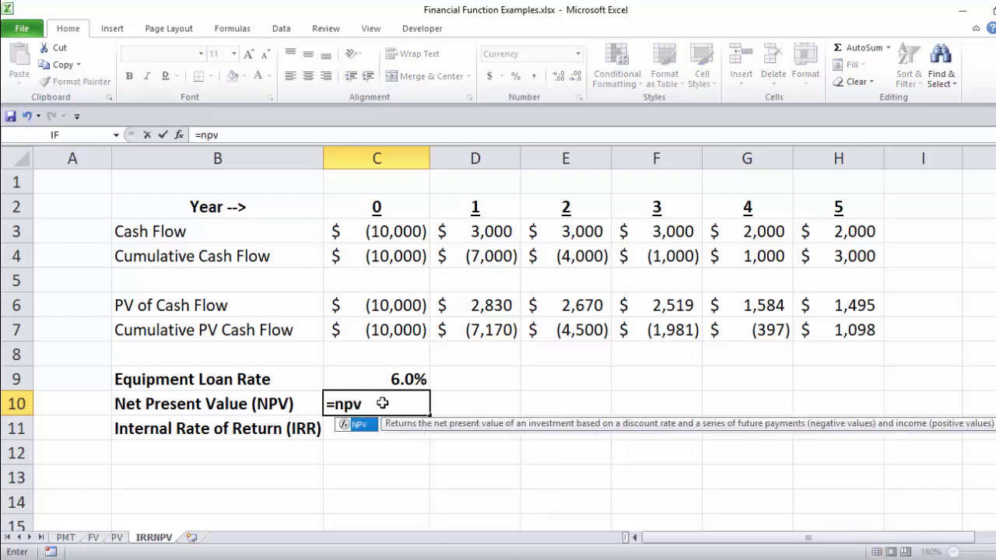
{"action": "type", "text": "("}
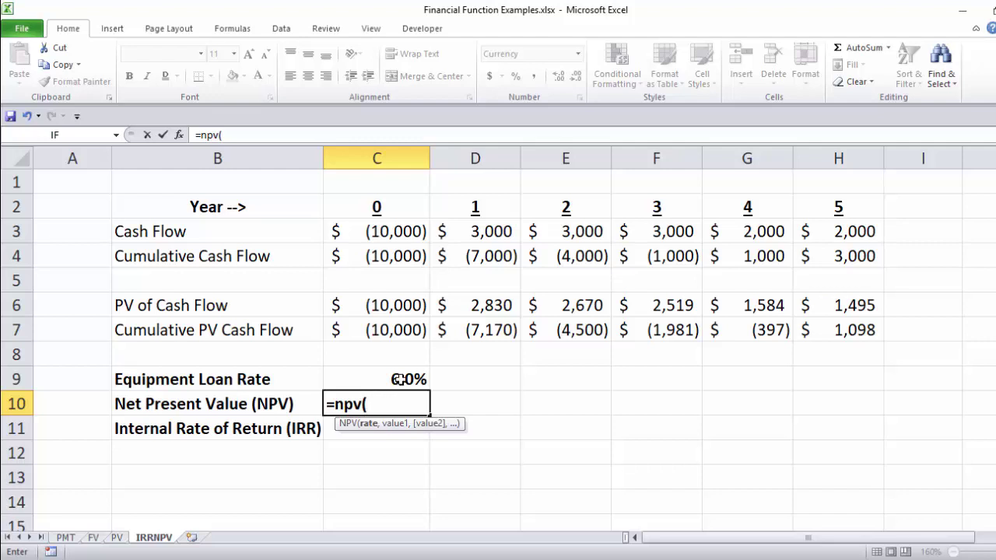
{"action": "left_click", "coordinate": [399, 379]}
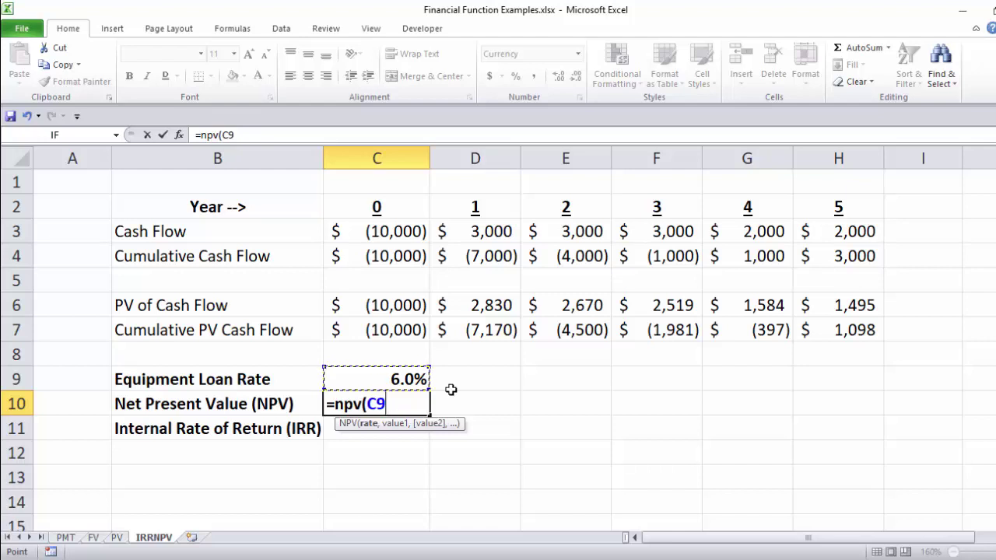
{"action": "type", "text": ","}
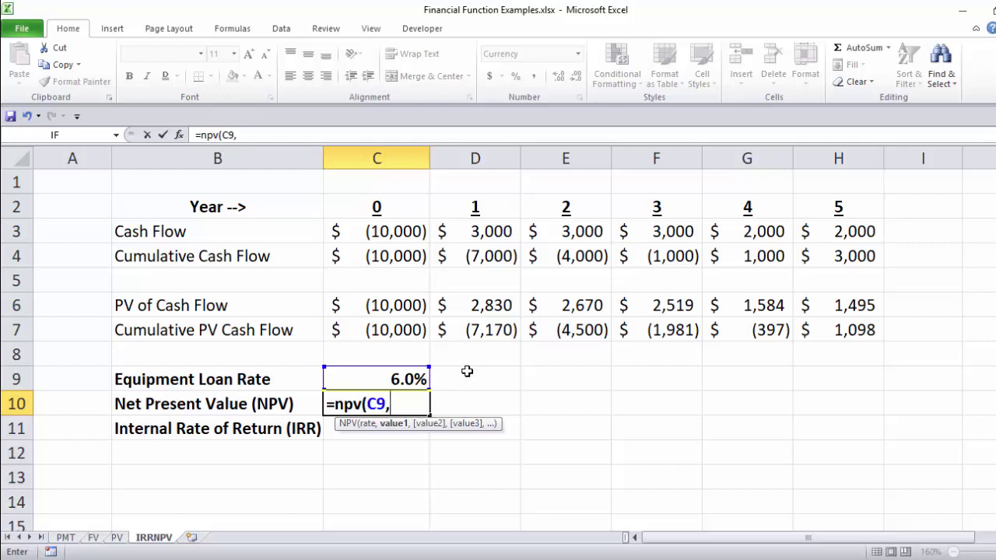
{"action": "left_click_drag", "start_coordinate": [476, 231], "coordinate": [856, 231]}
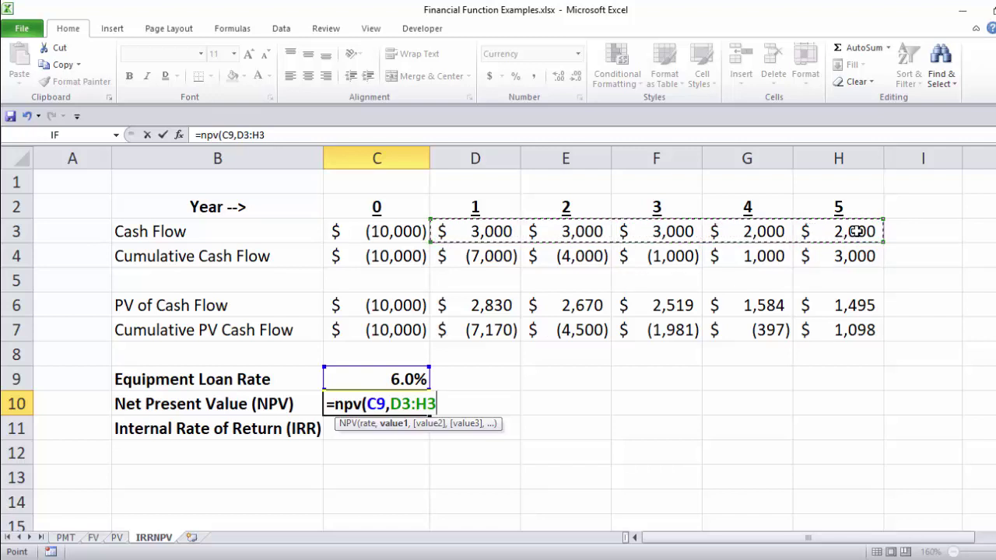
{"action": "type", "text": ")"}
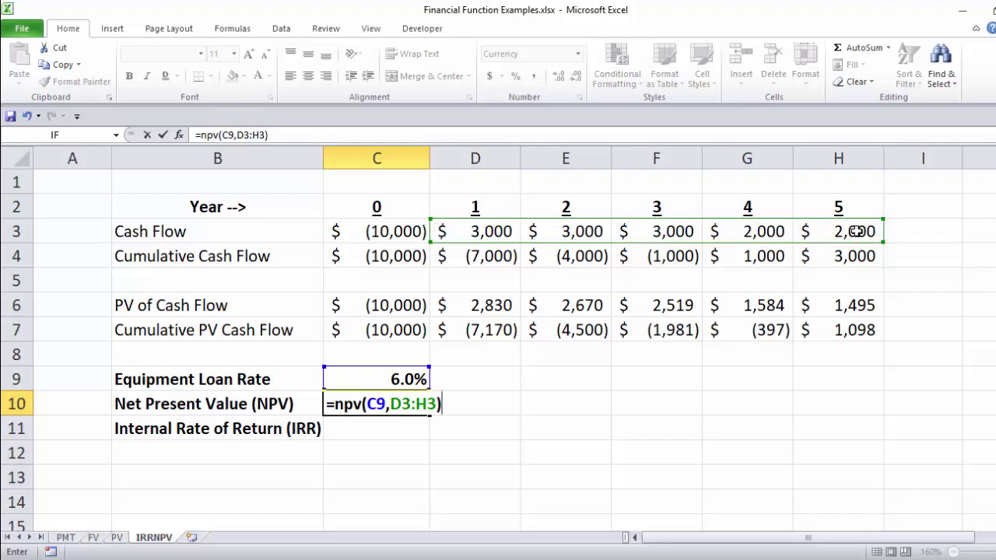
{"action": "type", "text": "+"}
{"action": "left_click", "coordinate": [401, 229]}
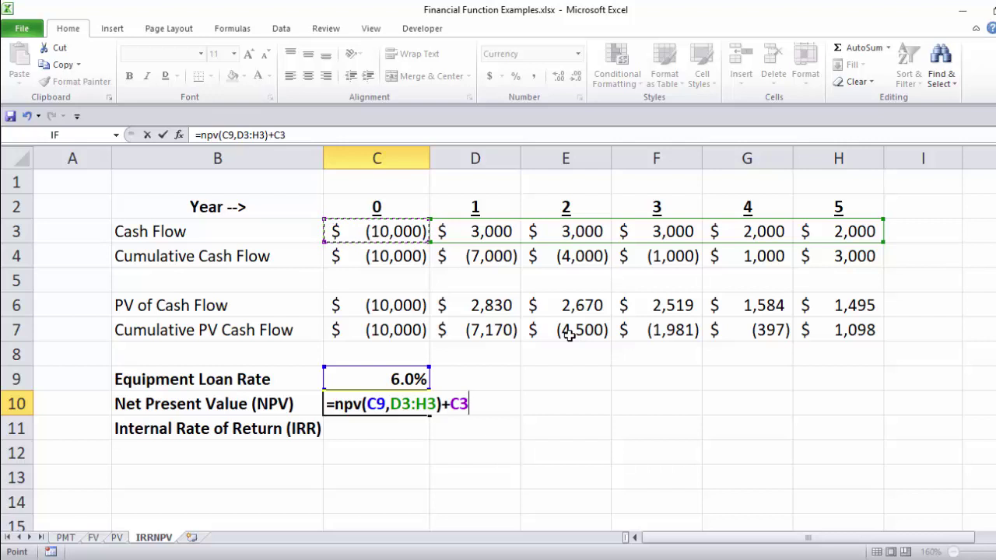
{"action": "key", "text": "Return"}
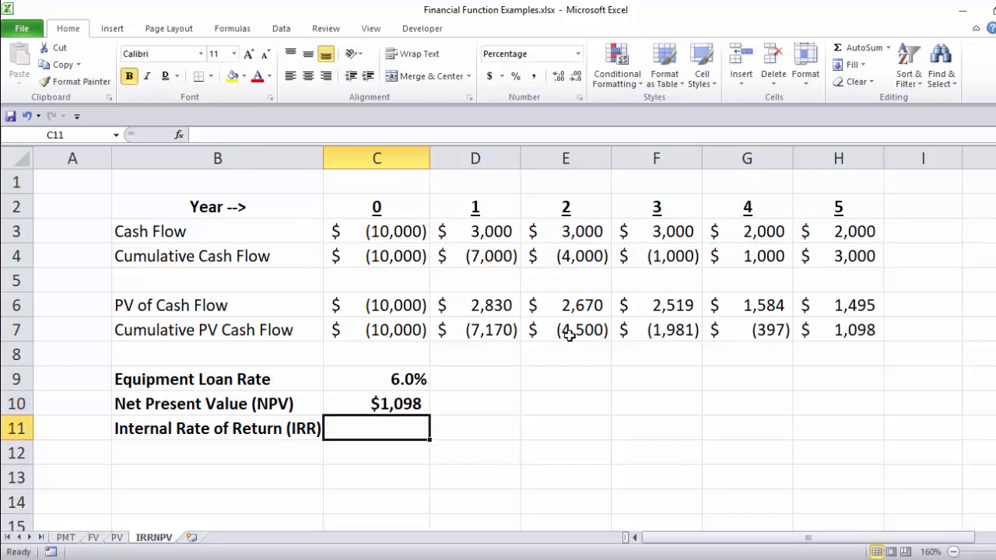
Compare the Net Present Value in C10 with the year 5 Cumulative PV Cash Flow and review the NPV formula's references
{"action": "left_click", "coordinate": [408, 401]}
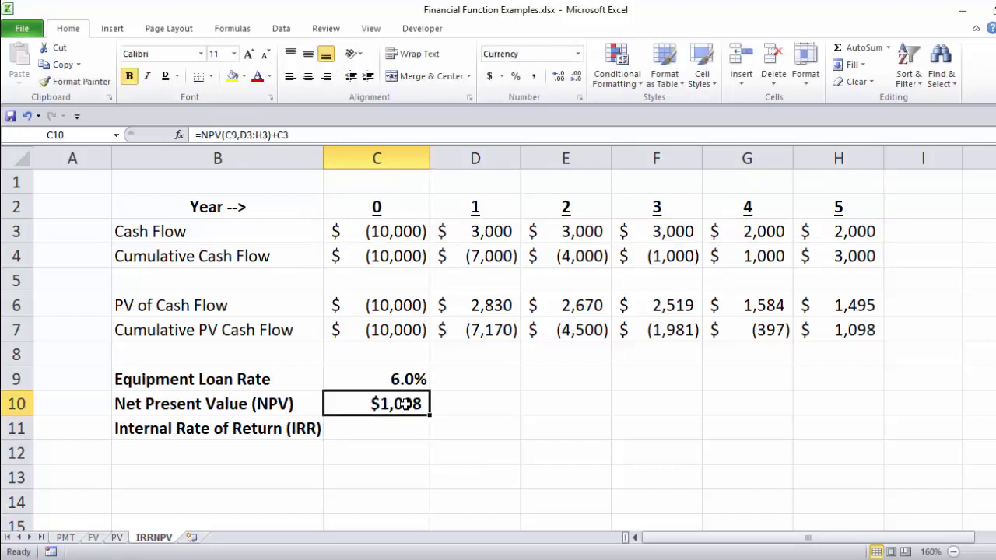
{"action": "left_click", "coordinate": [857, 329]}
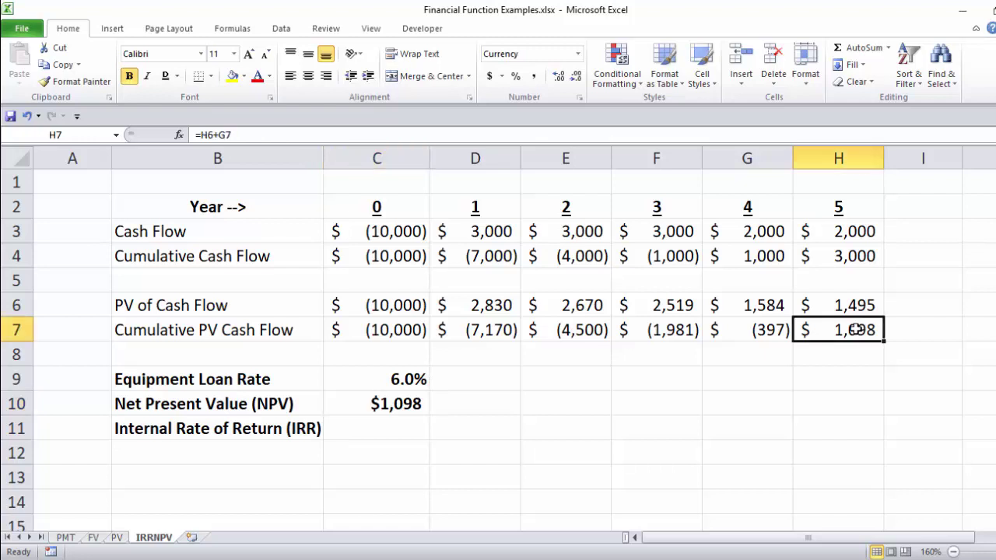
{"action": "double_click", "coordinate": [371, 406]}
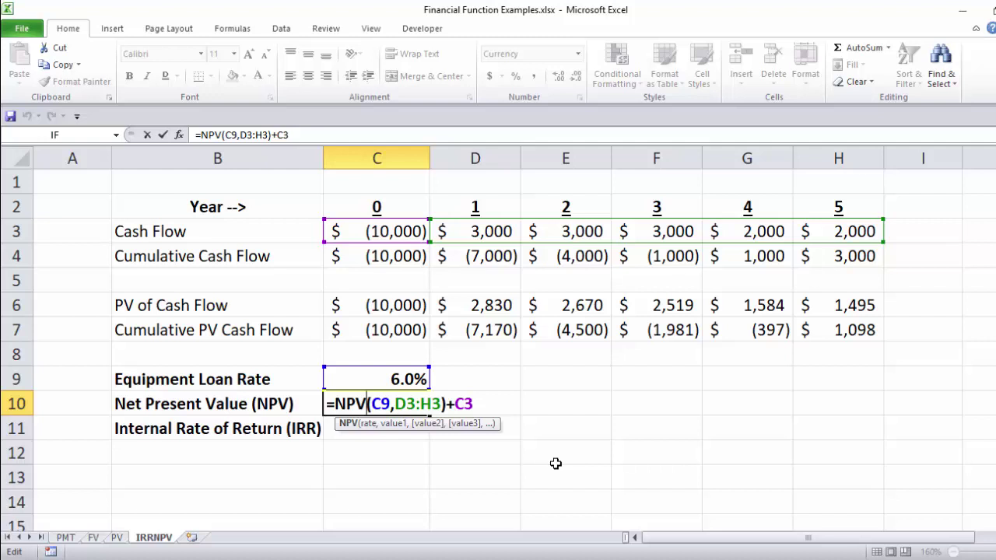
{"action": "key", "text": "ctrl+Return"}
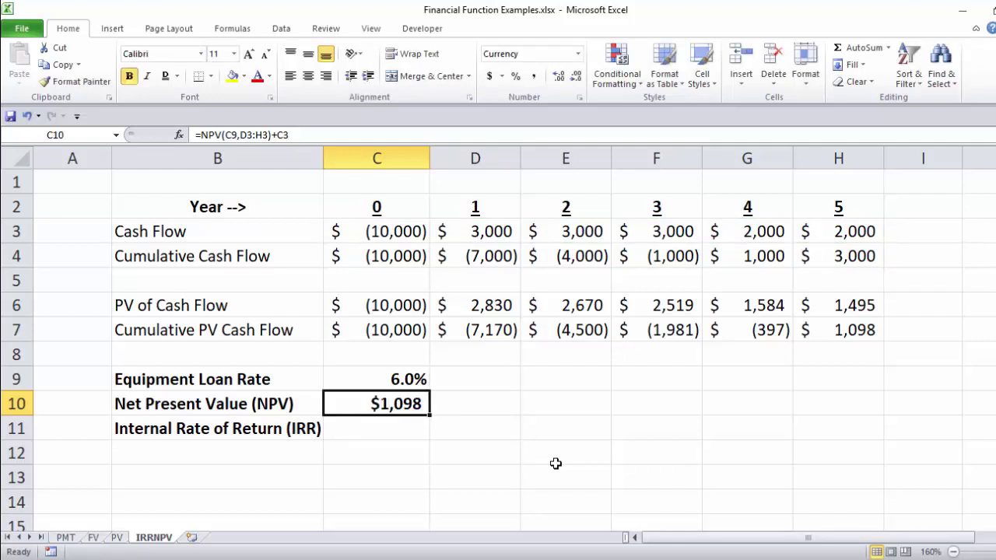
Calculate the Internal Rate of Return in C11 from the year 0 to 5 cash flows, using the loan rate as guess, with =IRR(C3:H3,C9)
{"action": "left_click", "coordinate": [384, 433]}
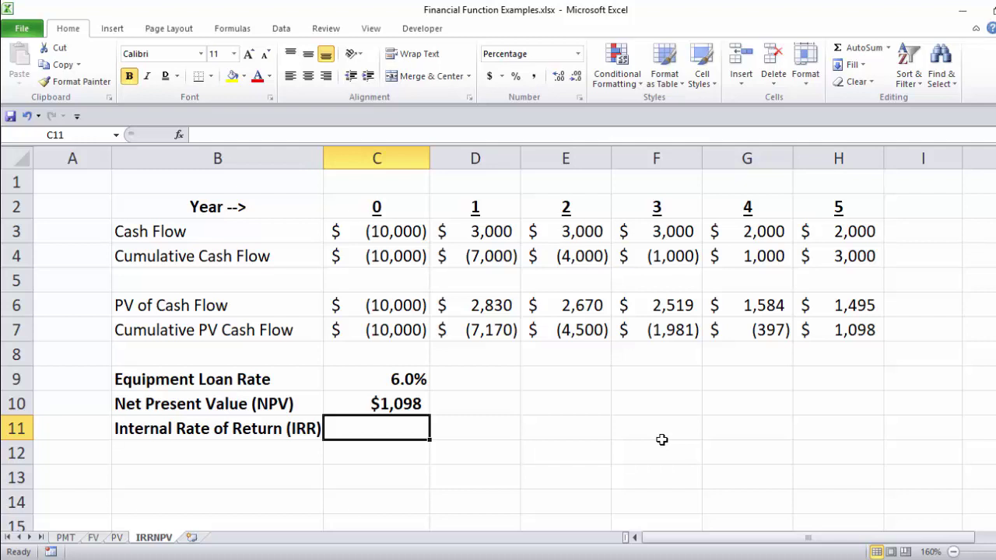
{"action": "type", "text": "=irr"}
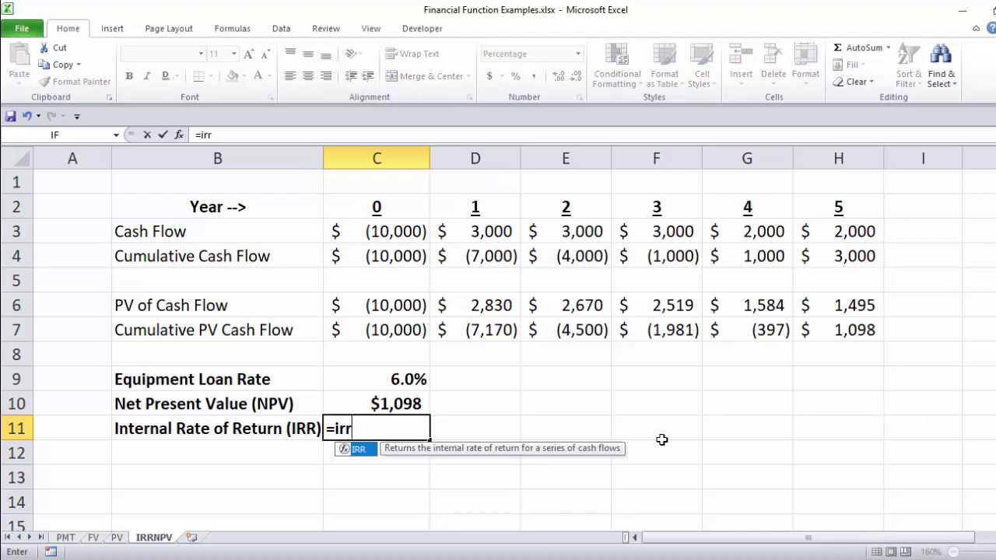
{"action": "type", "text": "("}
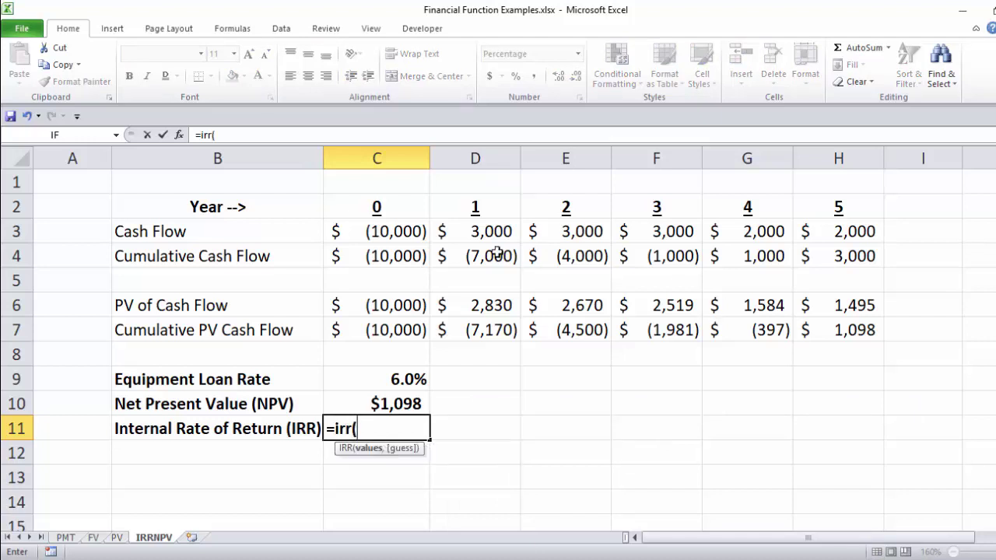
{"action": "left_click", "coordinate": [378, 232]}
{"action": "left_click_drag", "start_coordinate": [391, 231], "coordinate": [856, 231]}
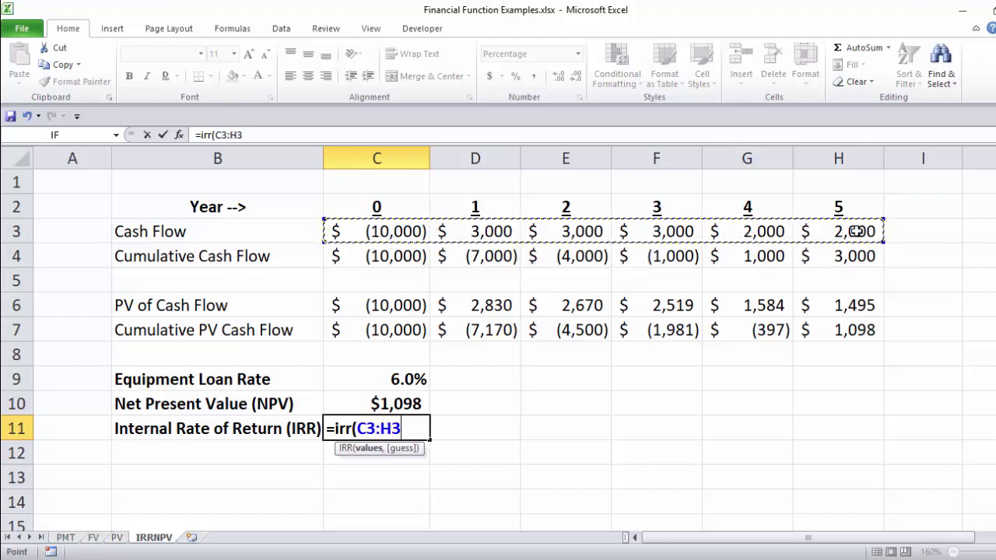
{"action": "type", "text": ","}
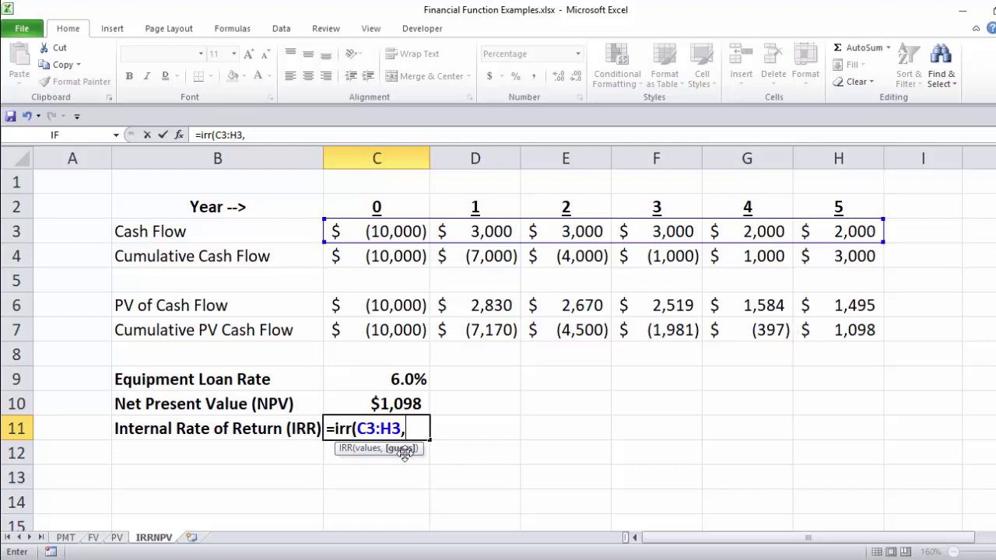
{"action": "left_click", "coordinate": [398, 383]}
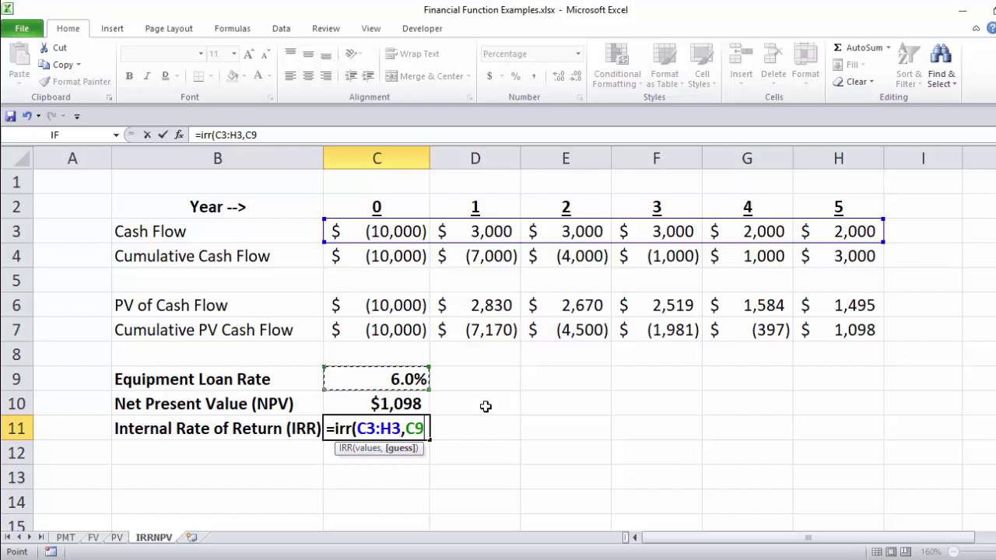
{"action": "type", "text": ")"}
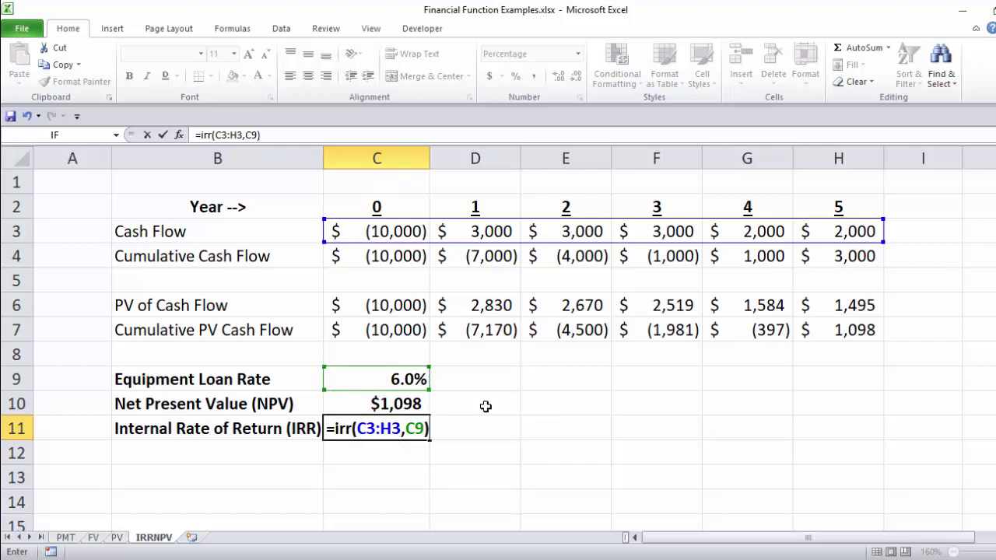
{"action": "key", "text": "Return"}
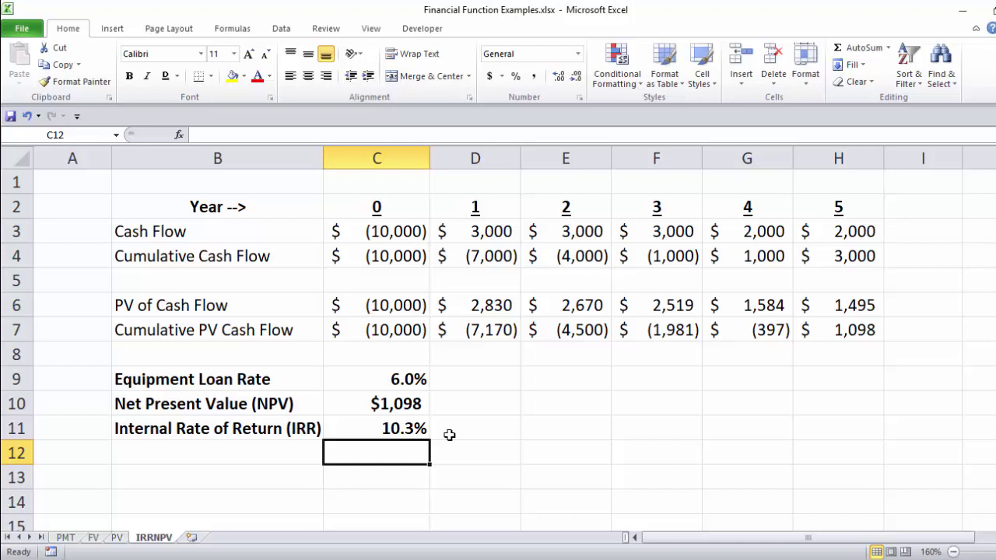
Review the finished PMT, FV and PV example sheets one after another and return to the IRRNPV sheet
{"action": "left_click", "coordinate": [66, 538]}
{"action": "left_click", "coordinate": [93, 539]}
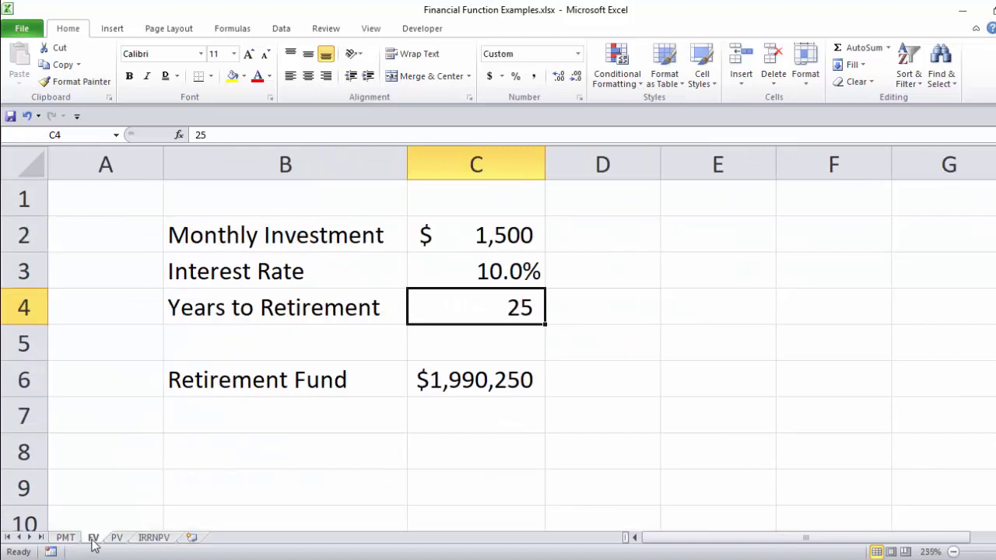
{"action": "left_click", "coordinate": [119, 540]}
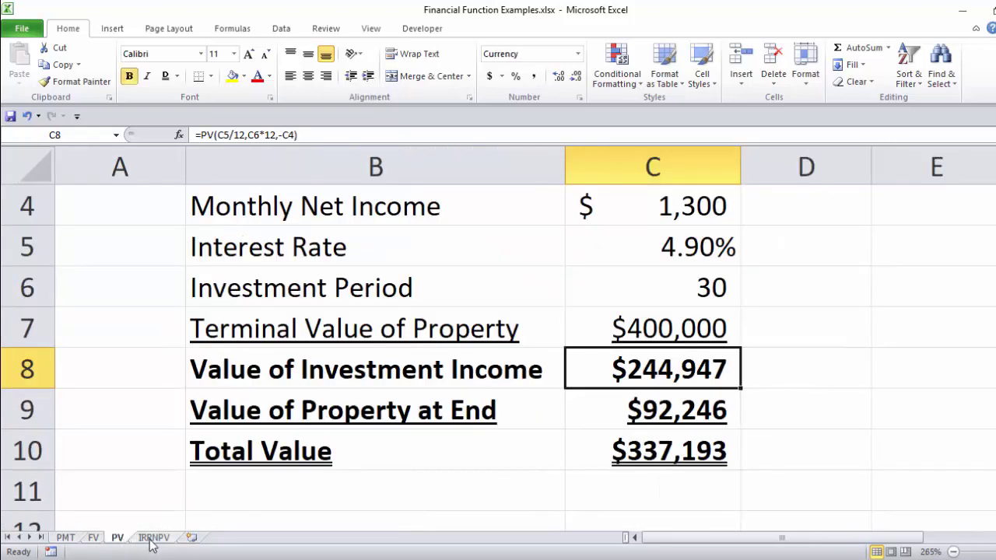
{"action": "left_click", "coordinate": [152, 540]}
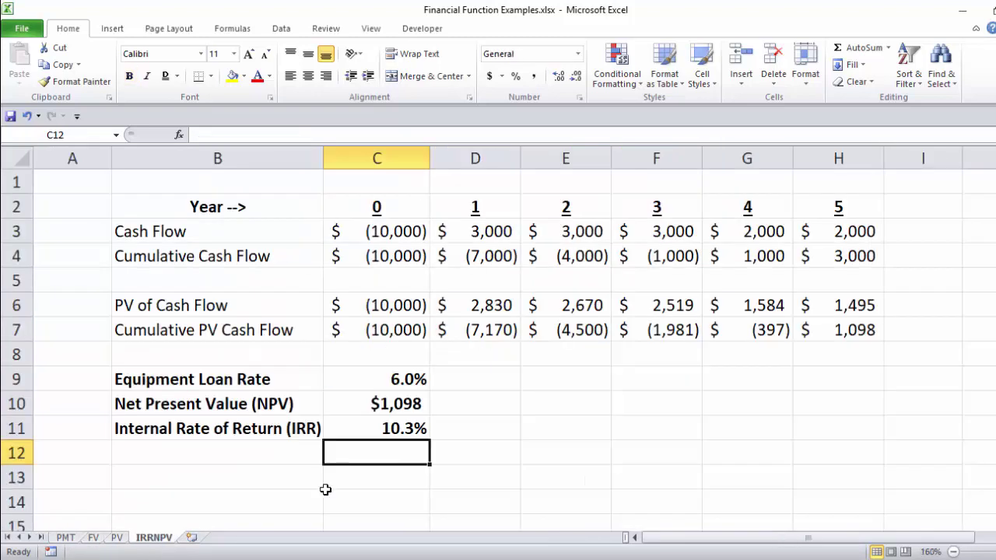